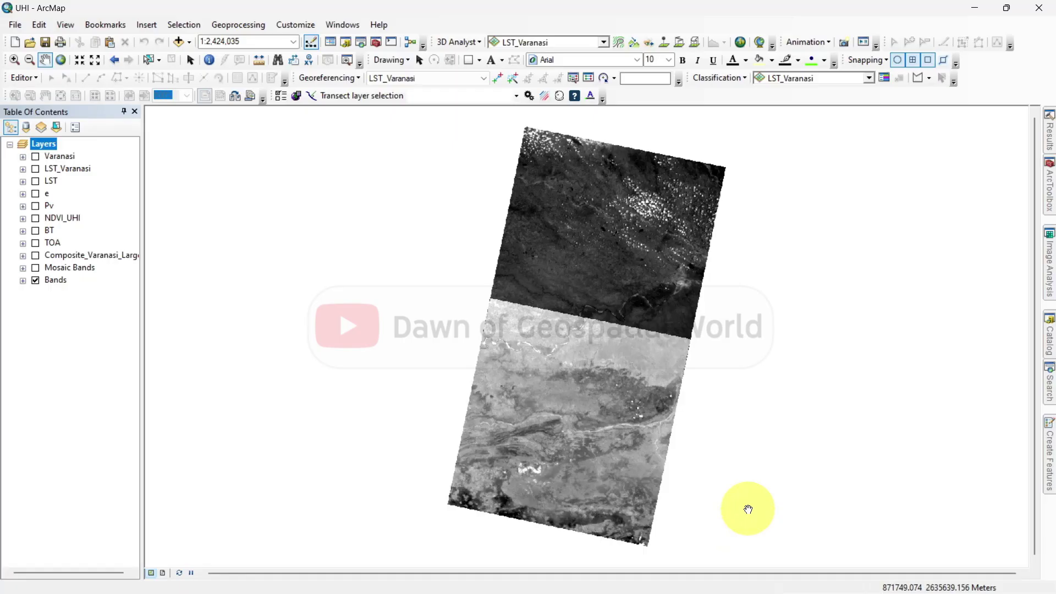
Turn off the Bands and Mosaic Bands layers and turn on Composite_Varanasi_Large.
click(22, 280)
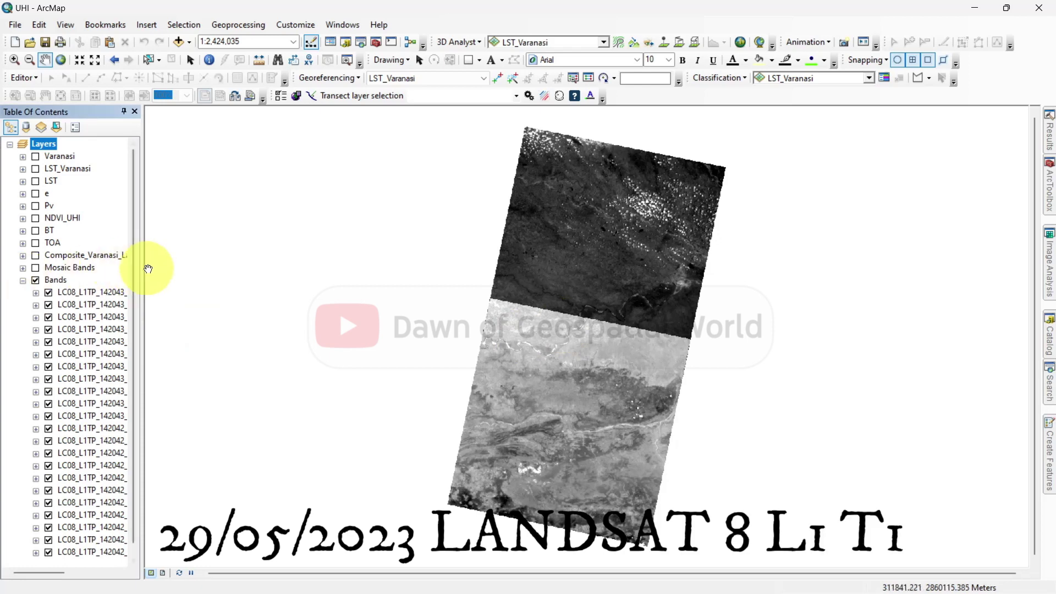
drag(144, 270, 326, 248)
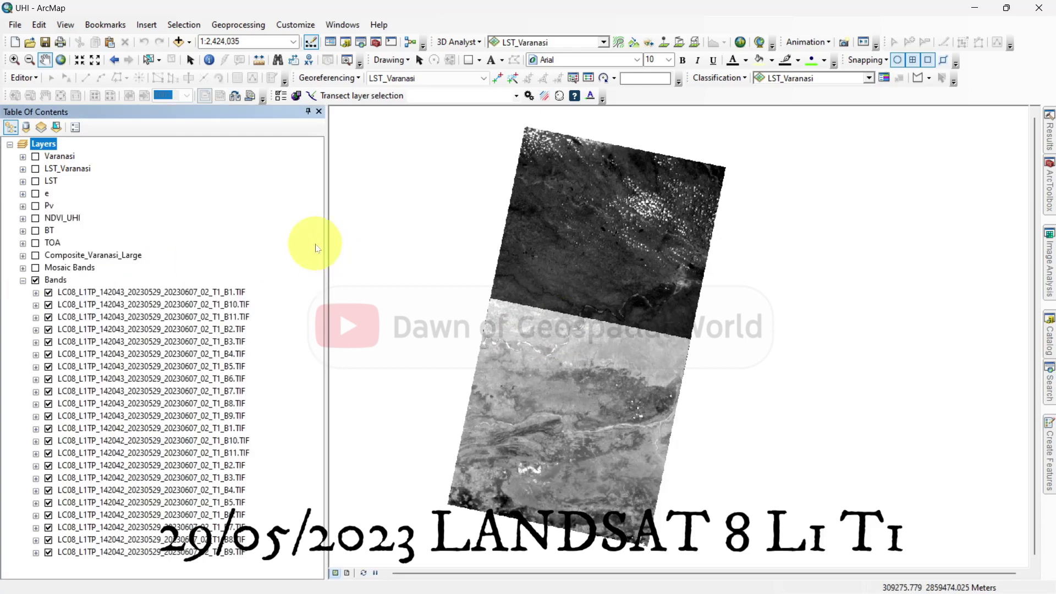
click(23, 281)
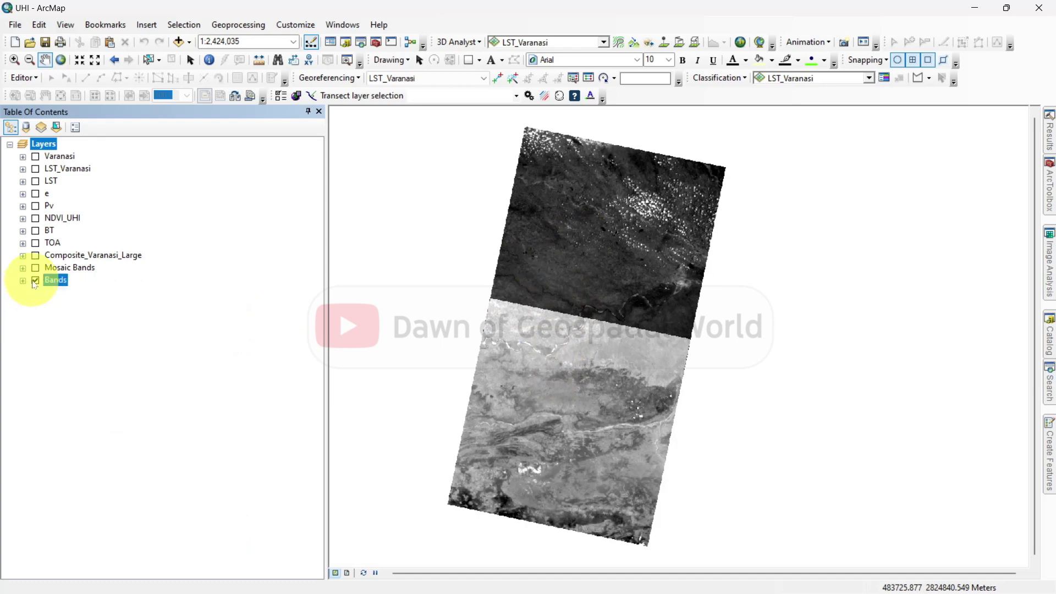
click(35, 279)
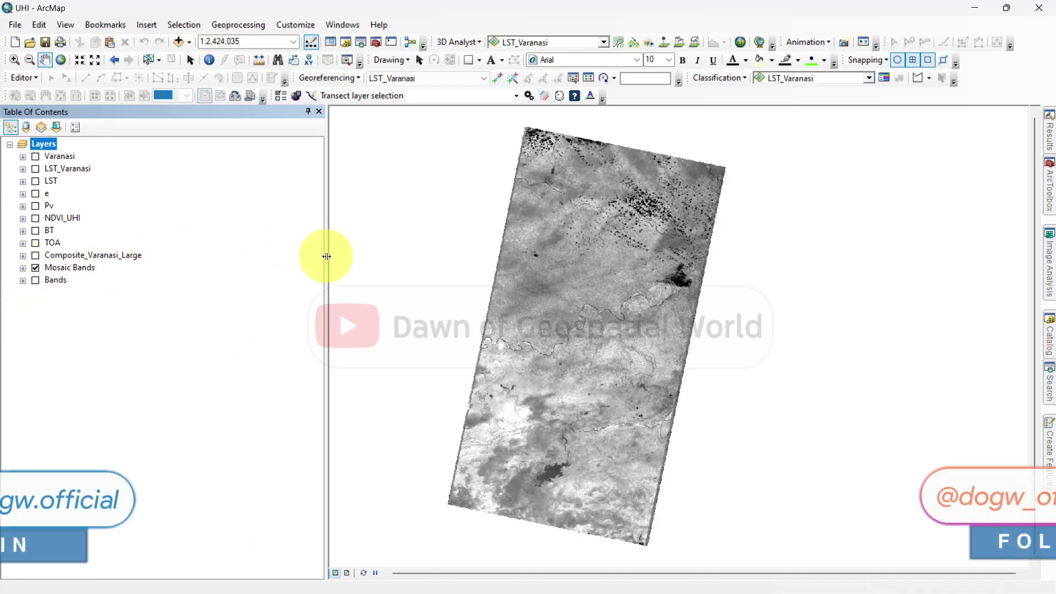
drag(324, 259, 175, 267)
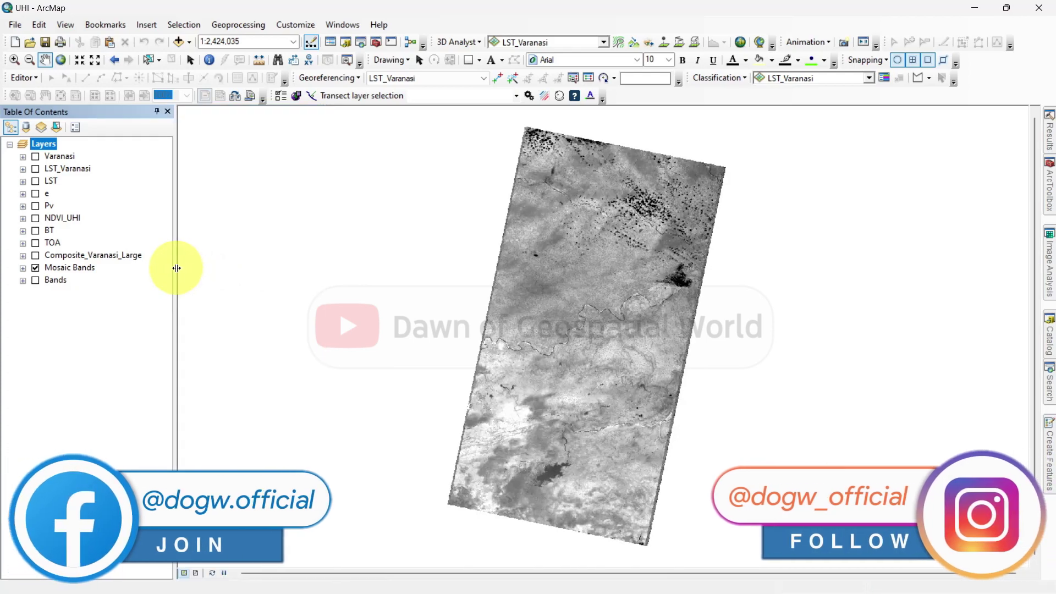
click(35, 267)
click(35, 255)
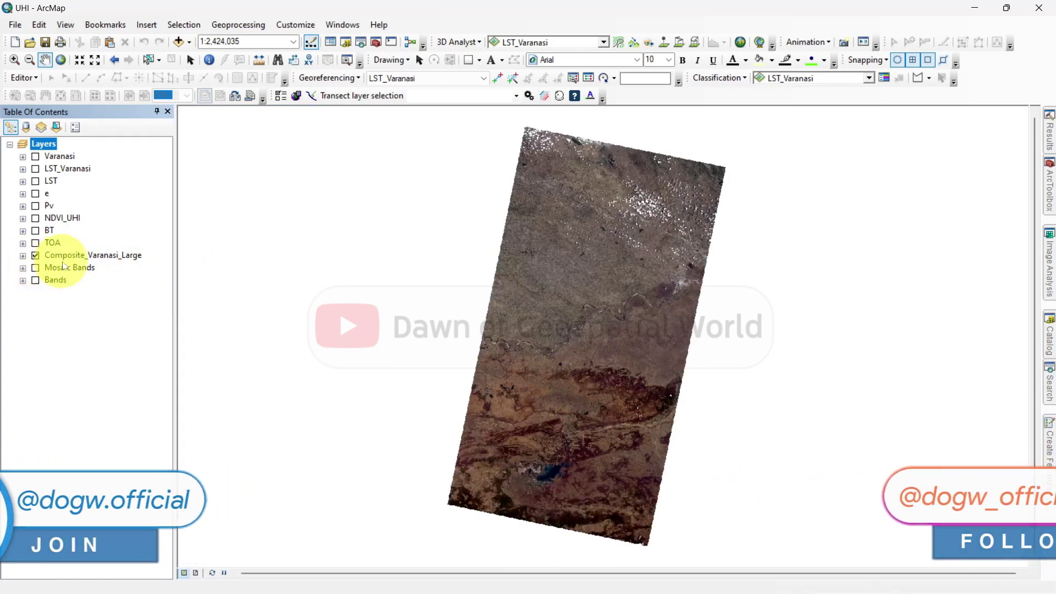
click(22, 255)
click(22, 256)
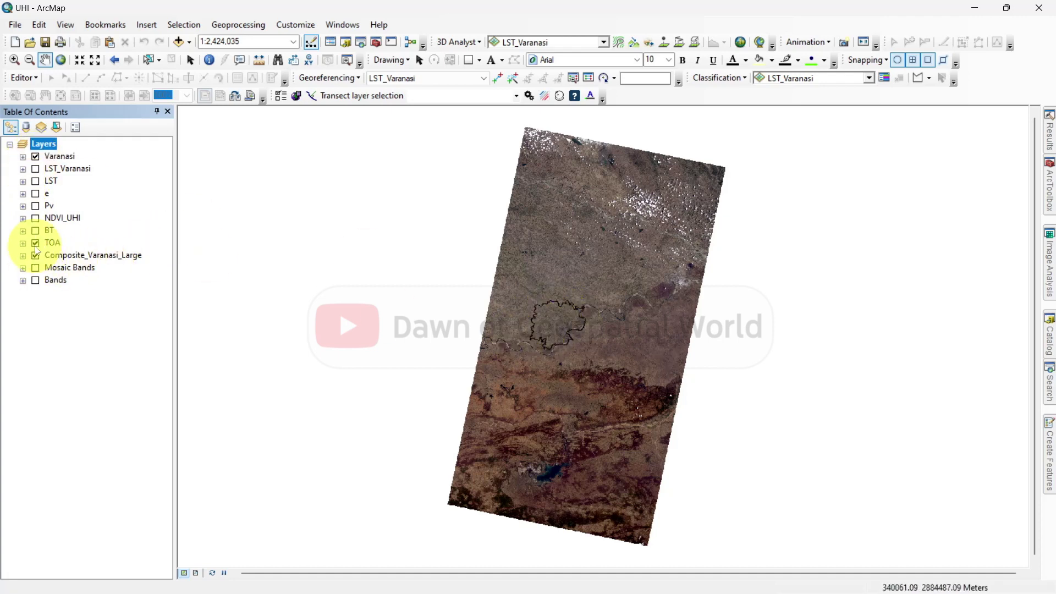
Turn on the BT, NDVI_UHI, e and LST layers.
click(35, 230)
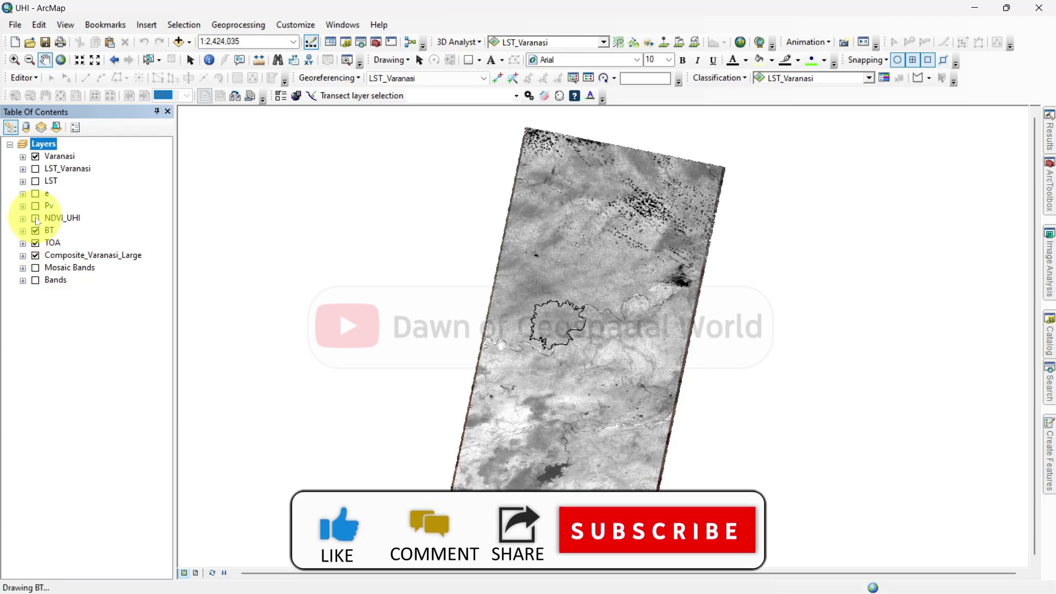
click(36, 219)
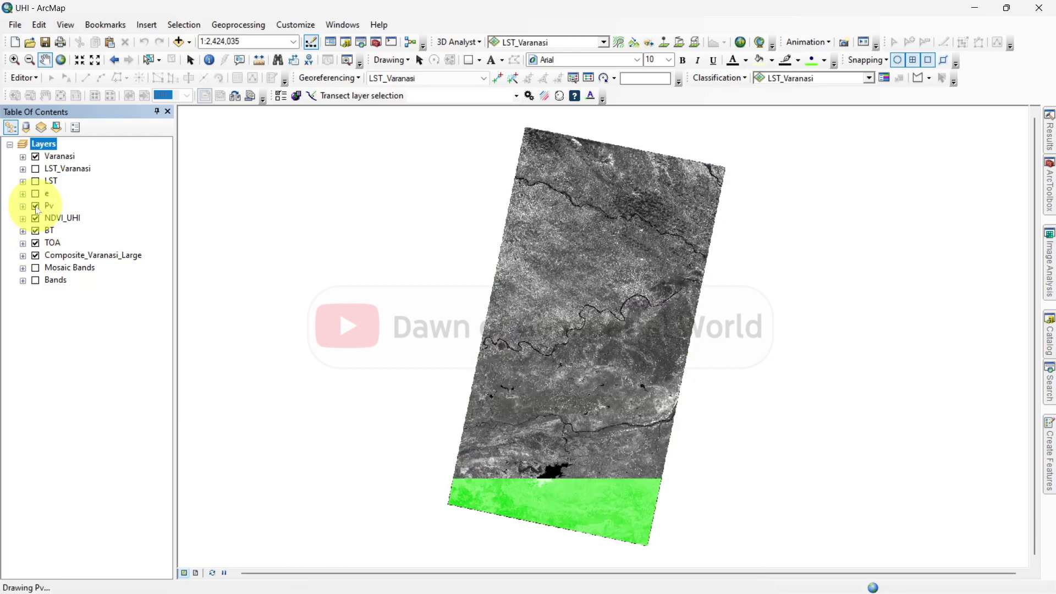
click(35, 195)
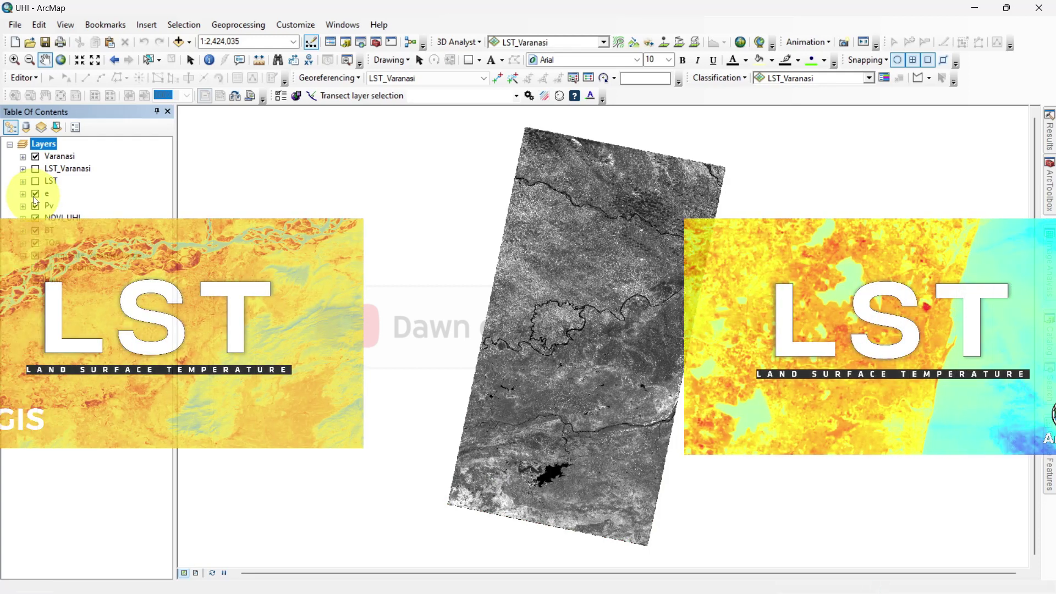
click(36, 182)
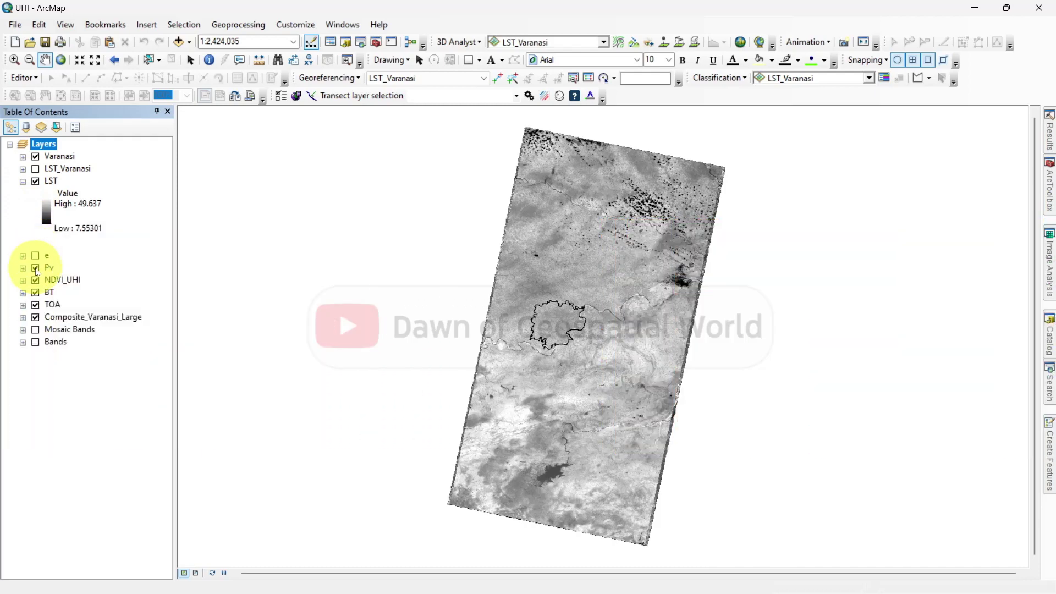
Turn off Pv, NDVI_UHI, BT and TOA, collapse LST and expand LST_Varanasi's legend.
click(36, 268)
click(35, 281)
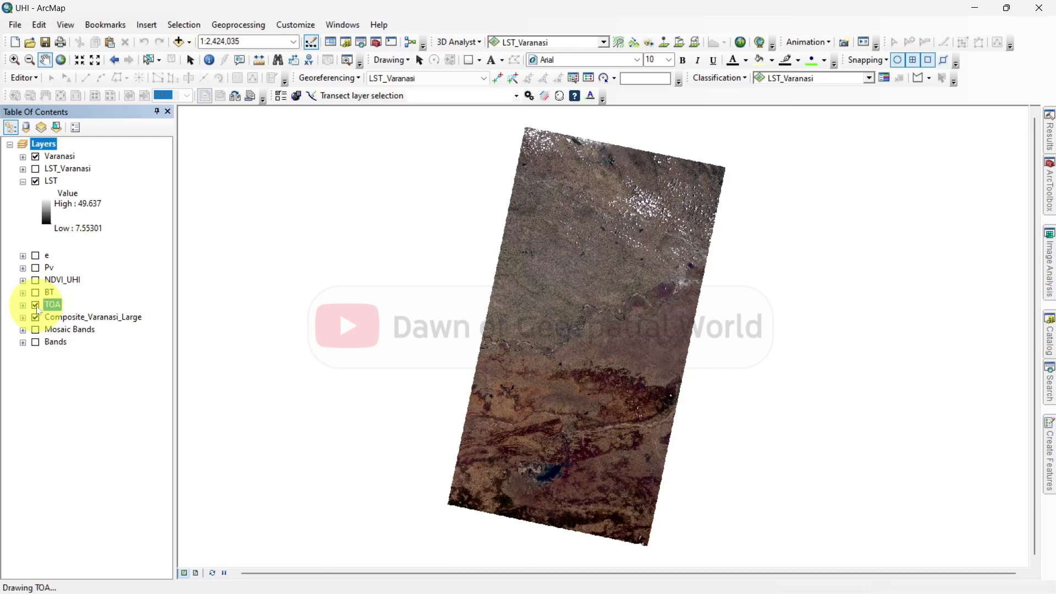
click(35, 305)
click(36, 170)
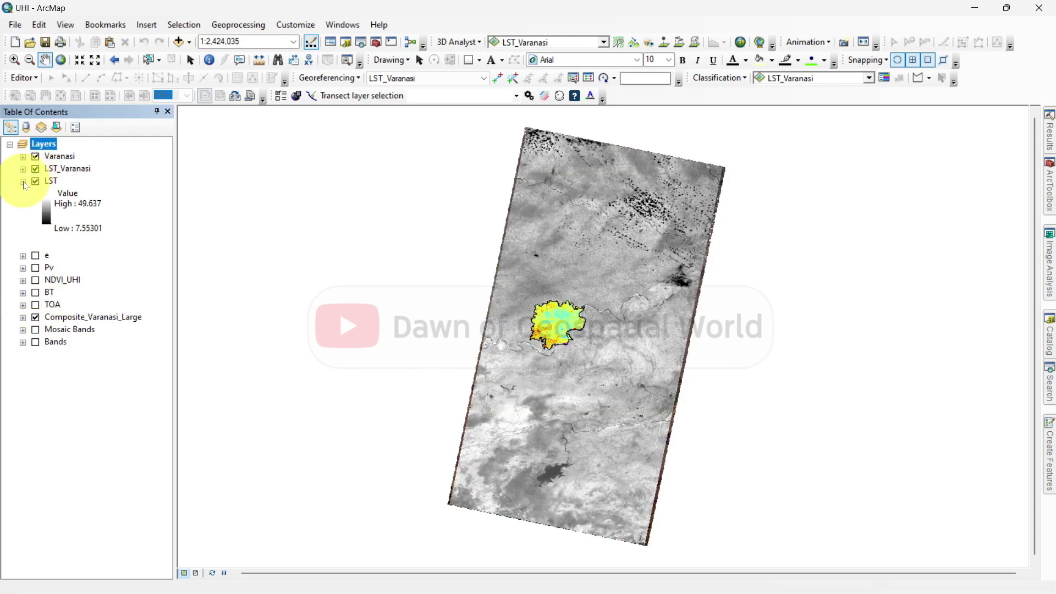
click(23, 182)
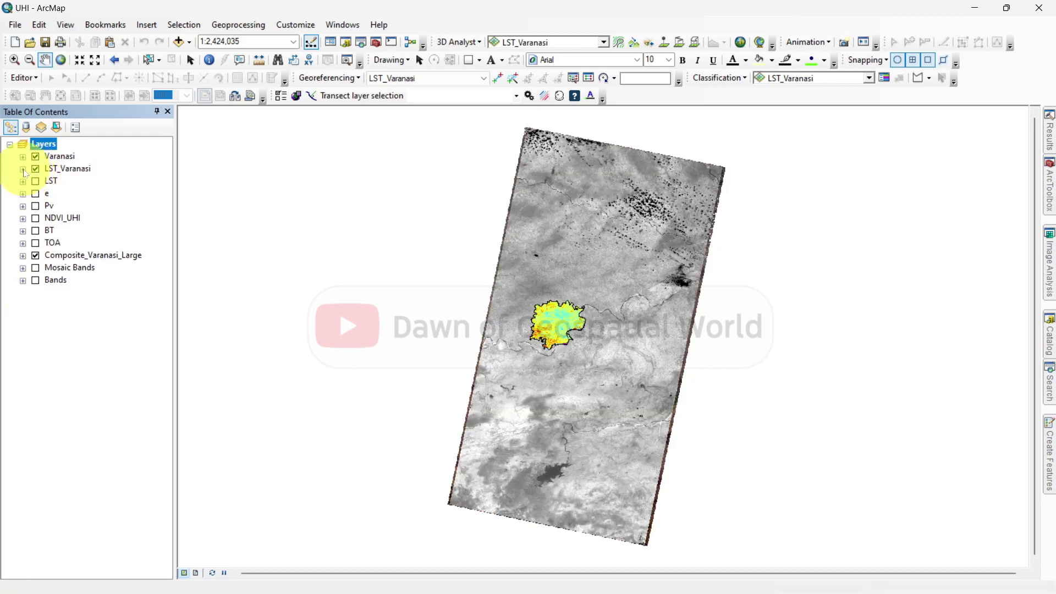
click(22, 169)
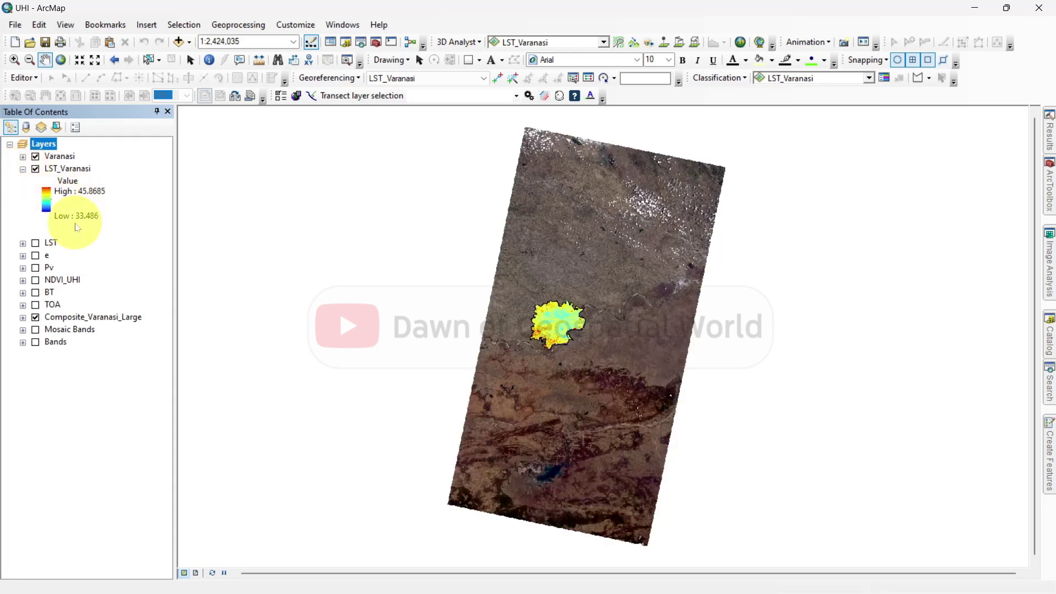
Zoom the map to the Varanasi layer extent and bring up the tool Search pane.
right_click(60, 161)
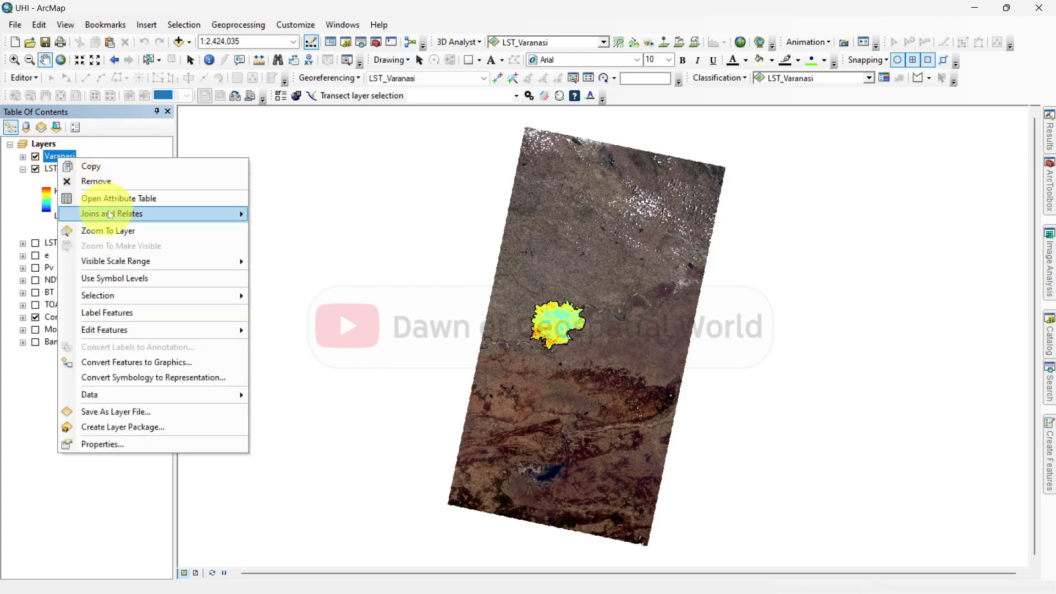
click(121, 229)
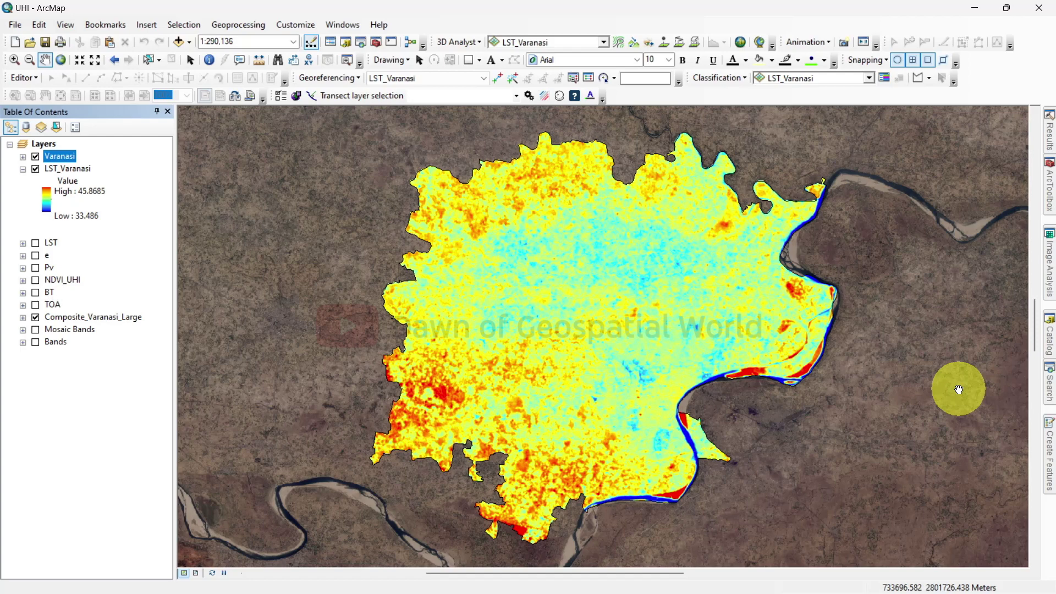
click(1049, 395)
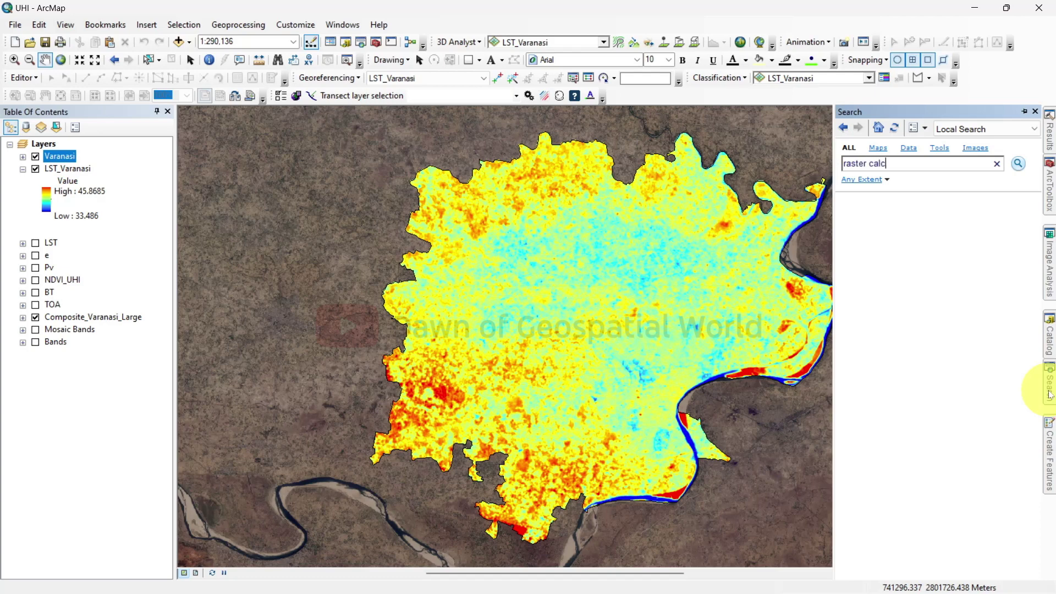
Launch Raster Calculator (Spatial Analyst) from the search and begin the expression with '('.
key(Return)
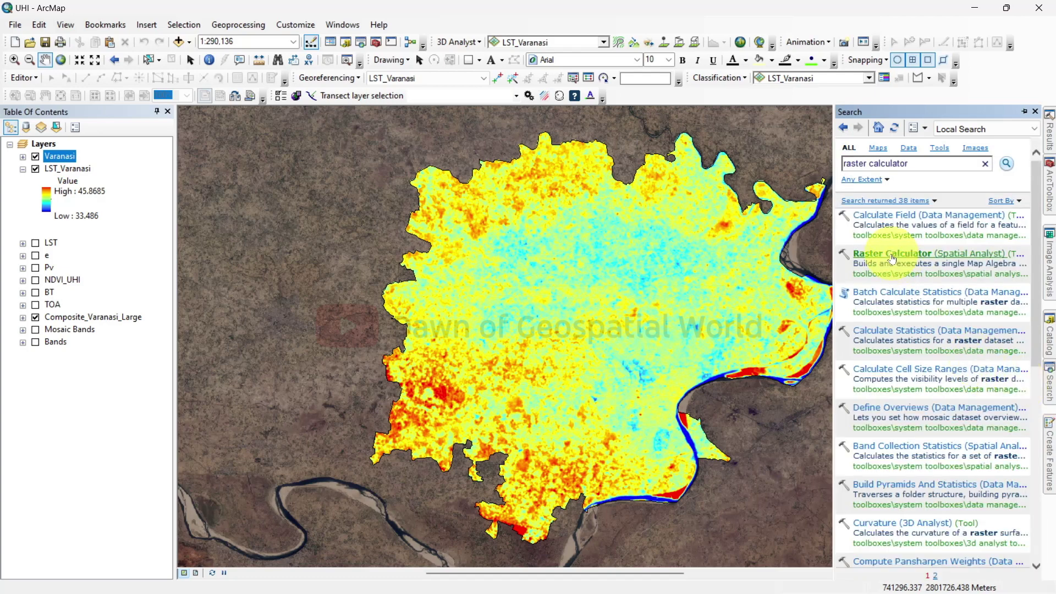
click(891, 253)
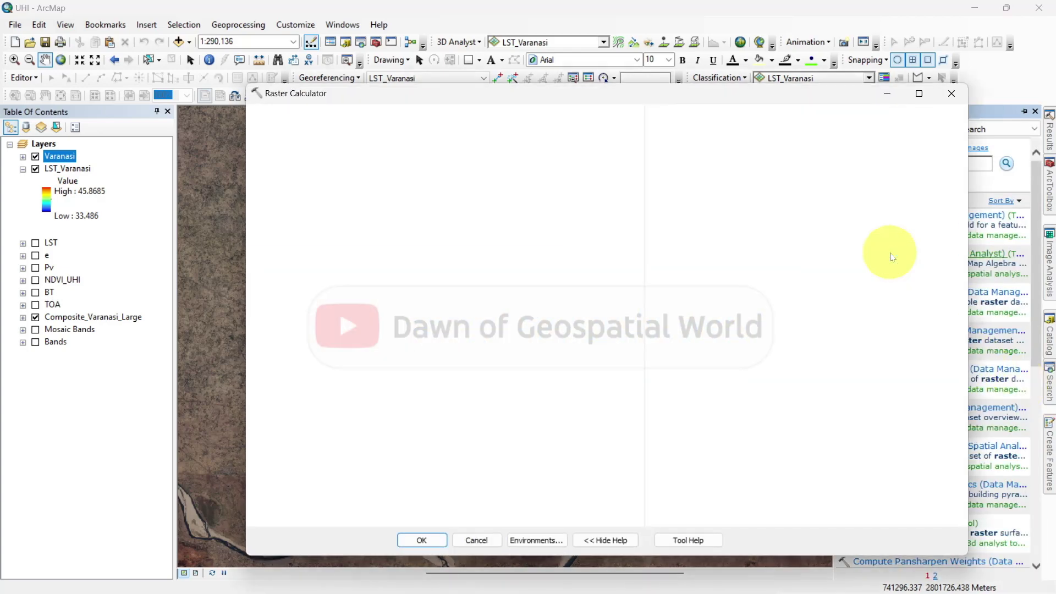
click(570, 258)
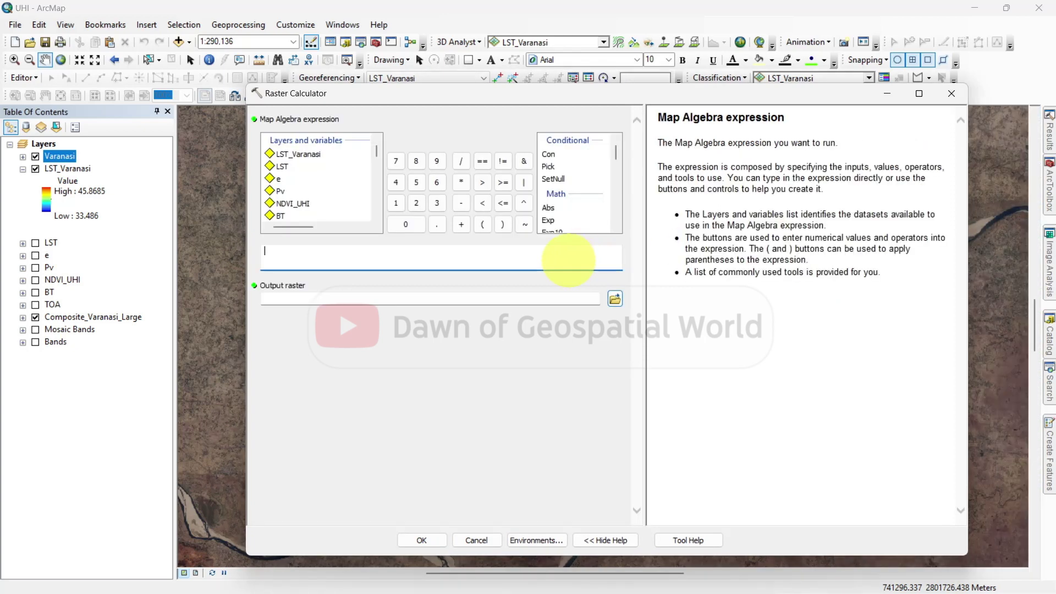
click(483, 224)
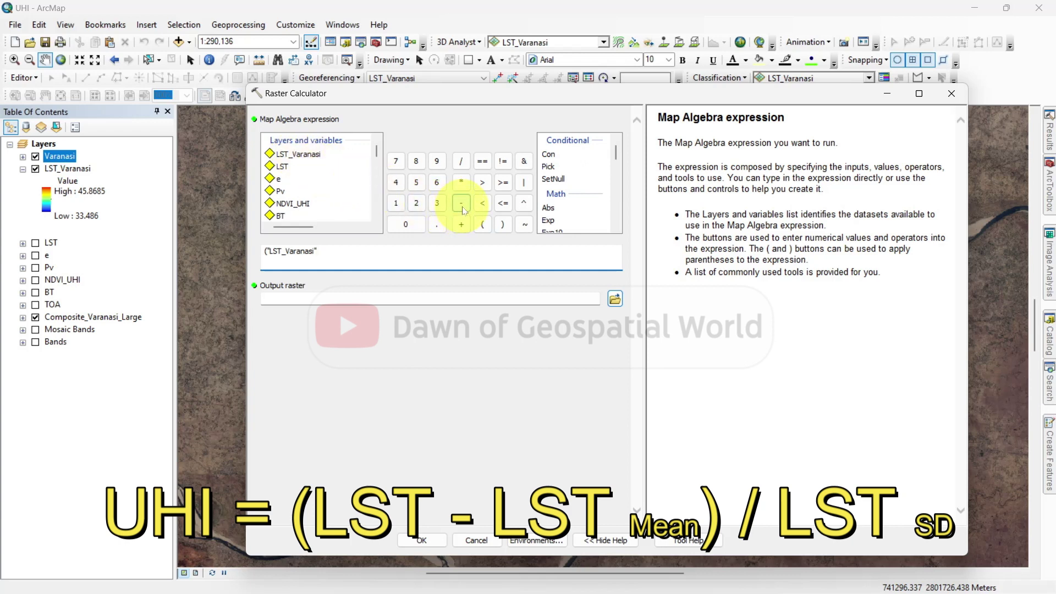
click(81, 175)
Paste LST_Varanasi's mean 39.92631092467824 after the subtraction, then add ') /' to the expression.
right_click(82, 171)
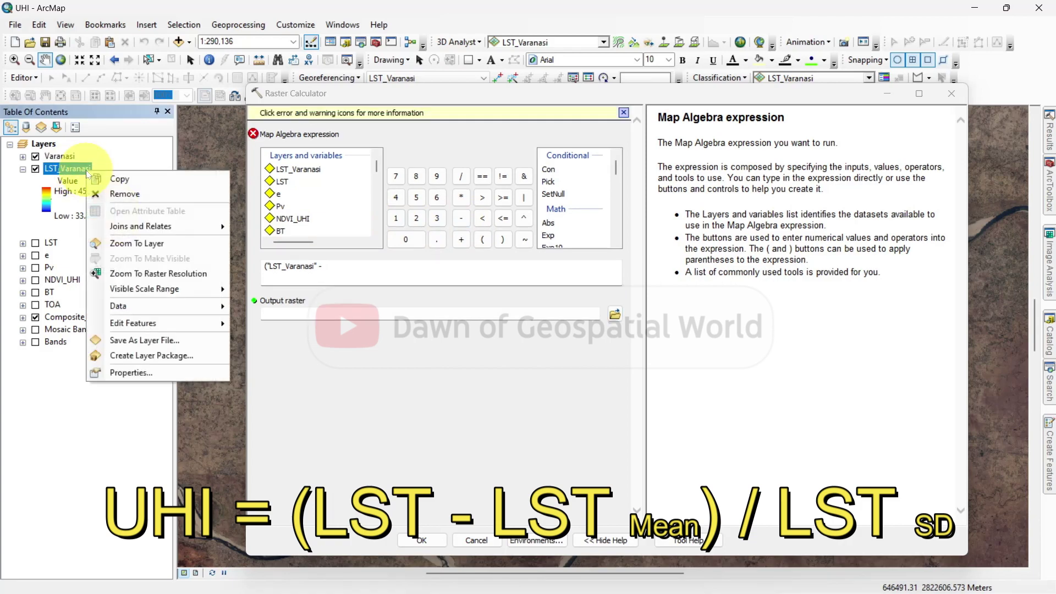
click(128, 373)
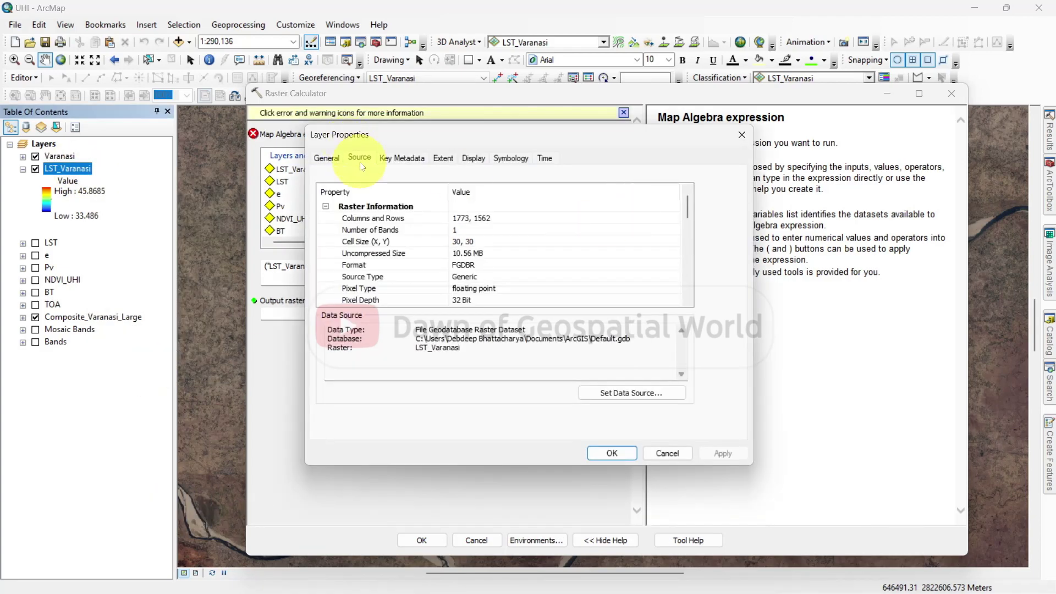
drag(686, 216, 694, 282)
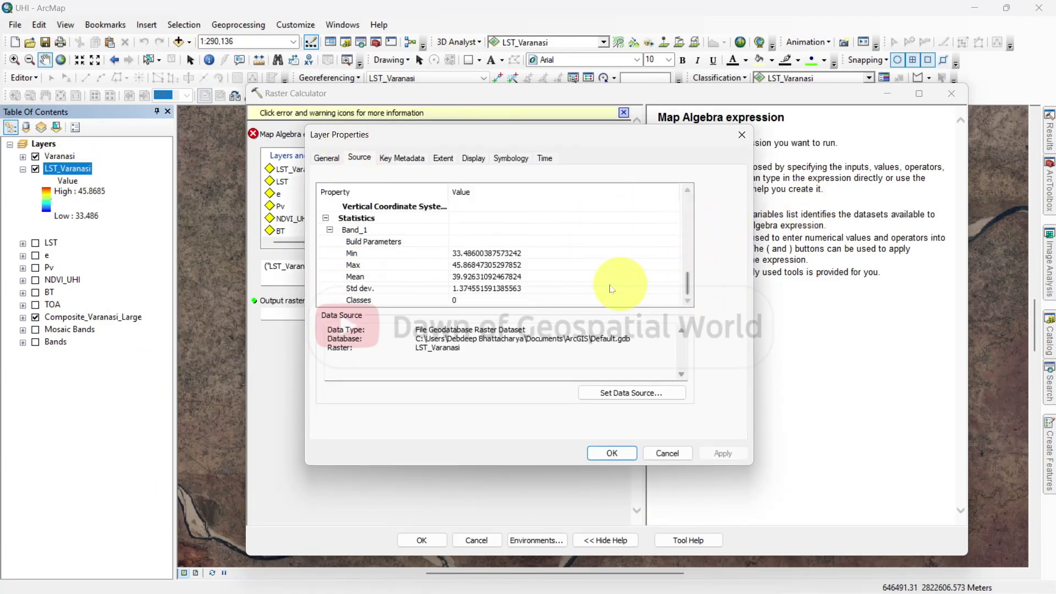
click(547, 277)
key(ctrl+c)
right_click(546, 277)
click(589, 330)
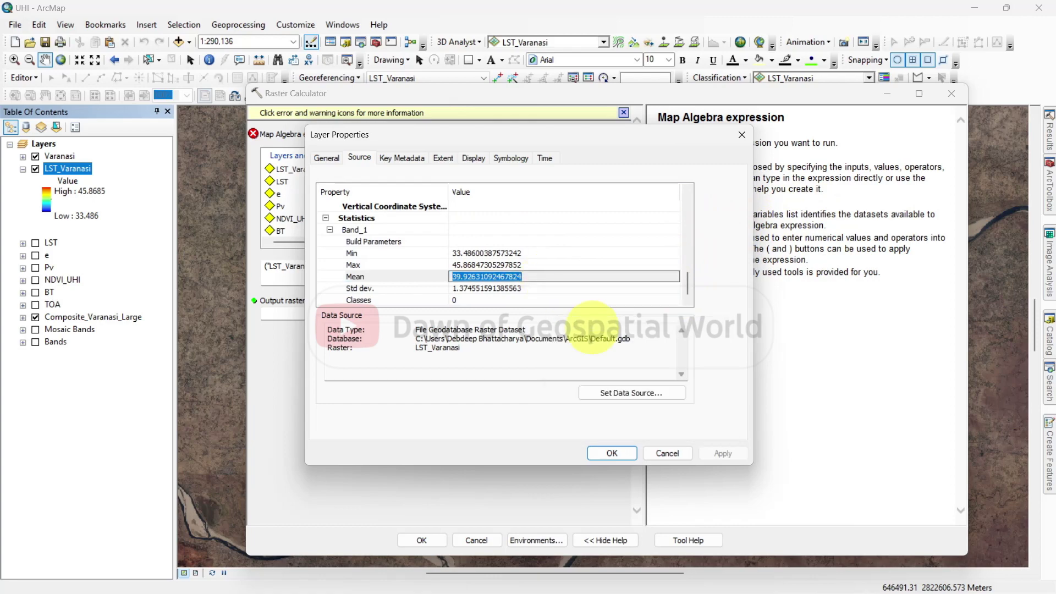
click(611, 452)
right_click(342, 270)
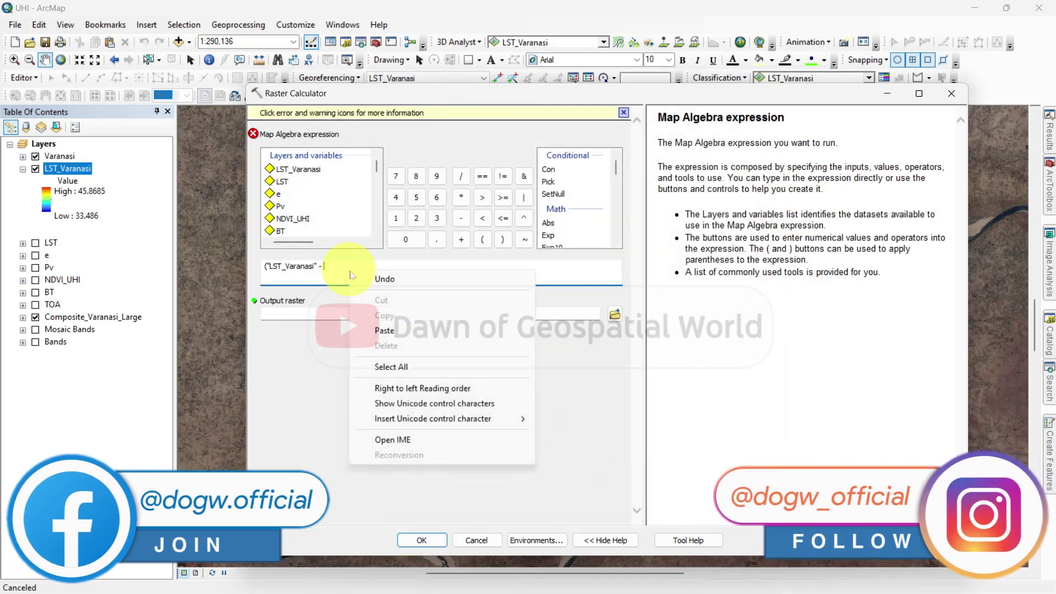
click(389, 329)
click(502, 239)
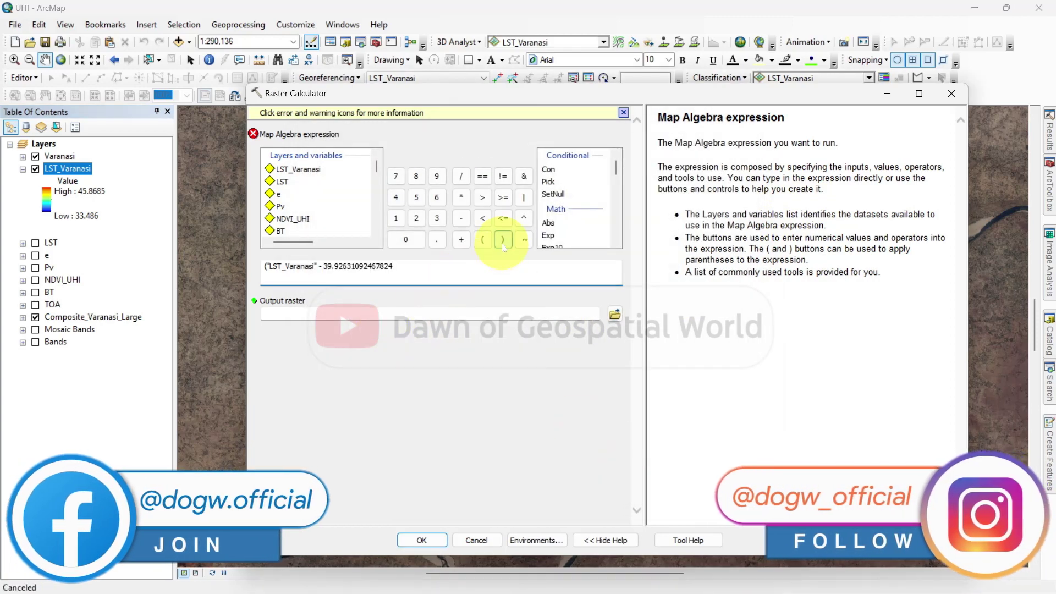
click(461, 176)
Paste LST_Varanasi's standard deviation 1.374551591385563 into the expression as the divisor.
right_click(97, 170)
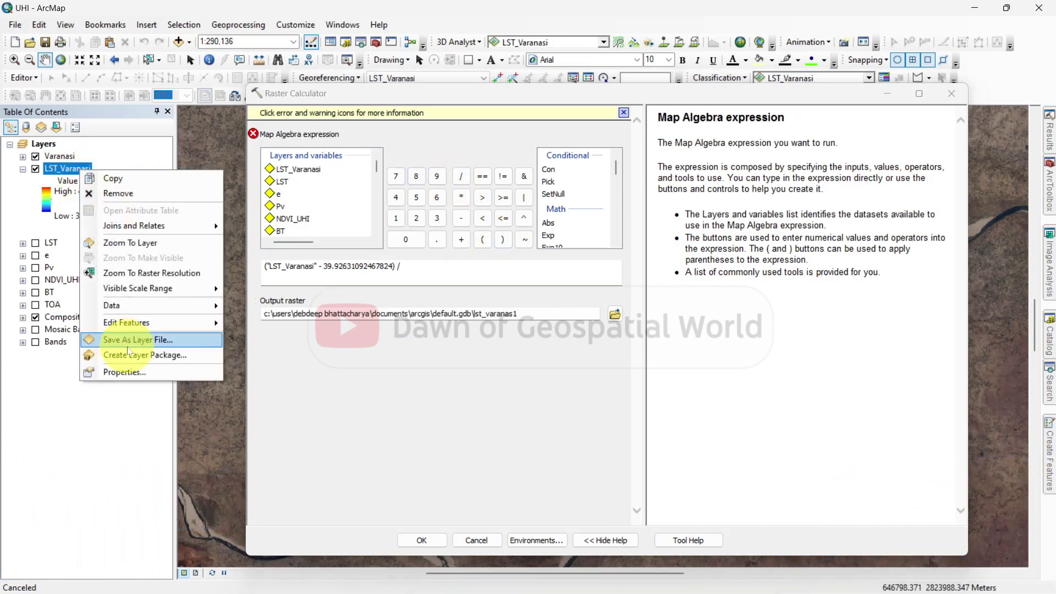
click(131, 368)
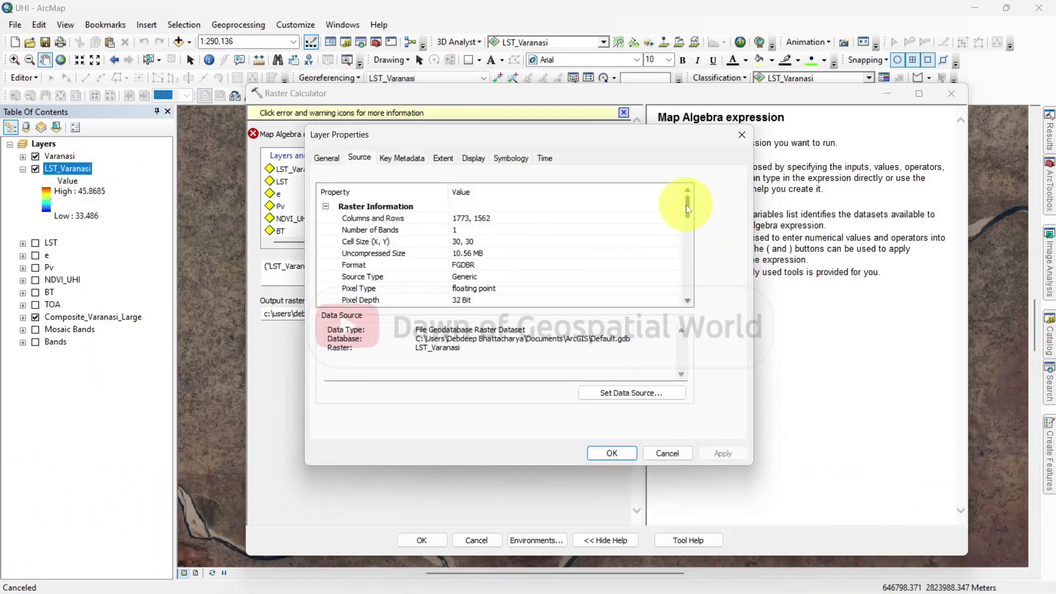
drag(685, 205, 686, 284)
double_click(536, 289)
right_click(537, 290)
click(579, 338)
click(614, 452)
right_click(435, 278)
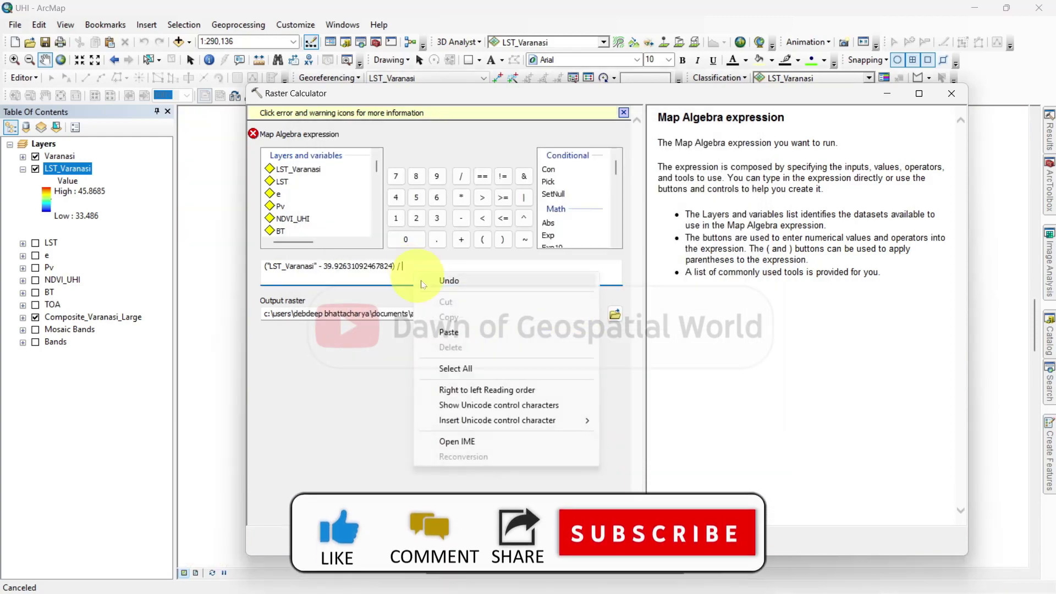
click(456, 333)
click(551, 314)
Name the output raster UHI_Varanasi and run Raster Calculator to add the layer.
key(BackSpace)
key(BackSpace)
key(BackSpace)
key(BackSpace)
key(BackSpace)
key(BackSpace)
key(BackSpace)
key(BackSpace)
key(BackSpace)
key(BackSpace)
key(BackSpace)
key(BackSpace)
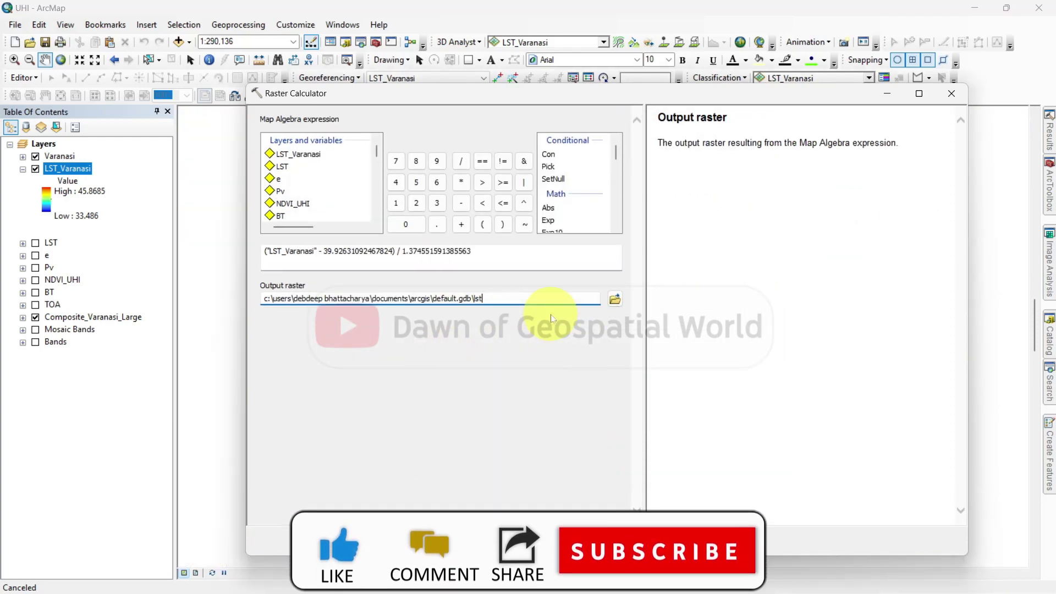
text(UHI_Varanasi)
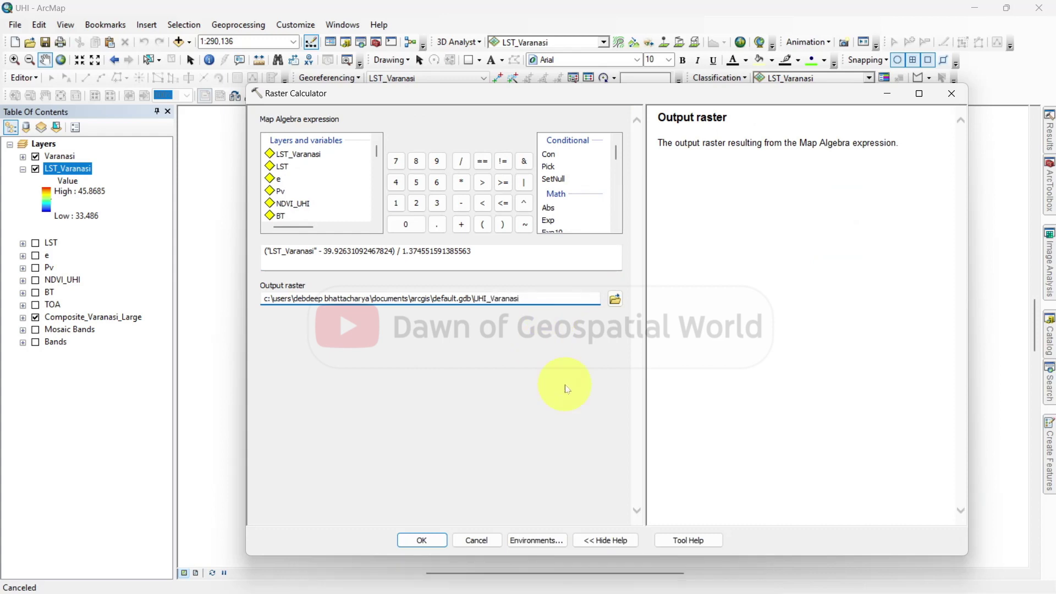
click(501, 434)
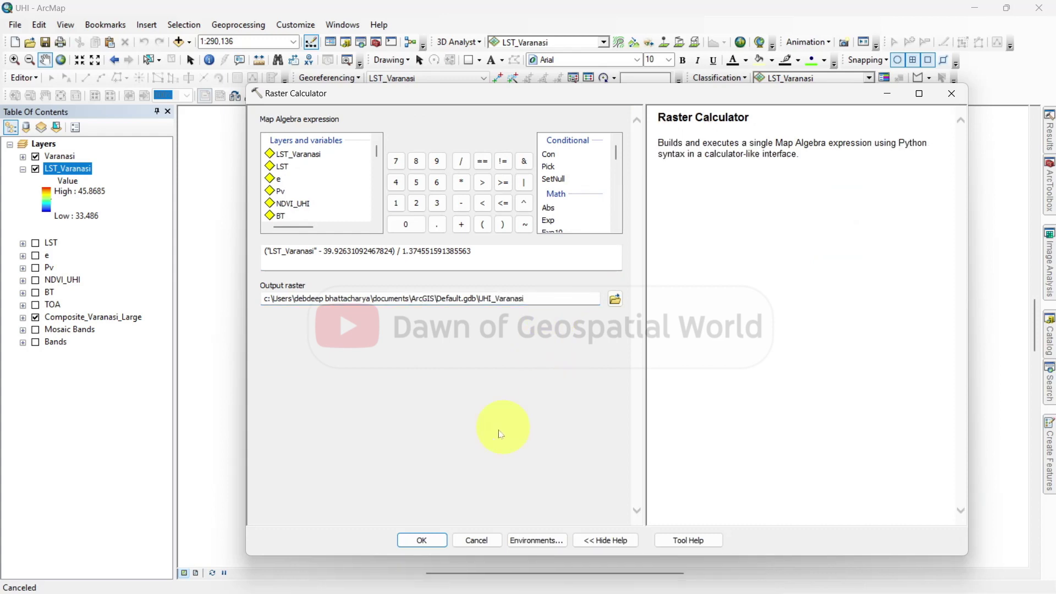
click(432, 538)
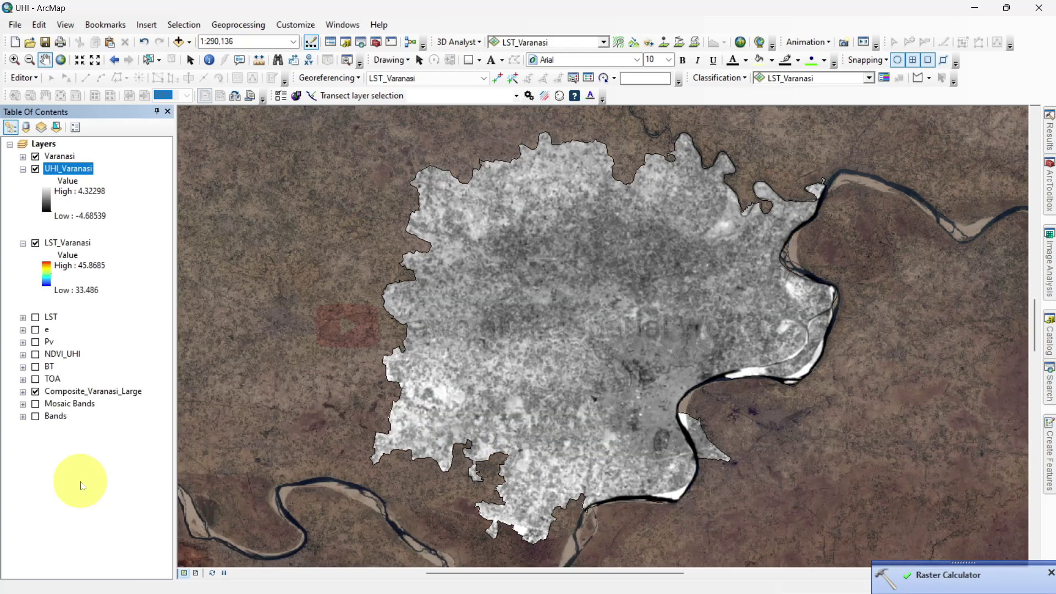
right_click(74, 170)
click(142, 375)
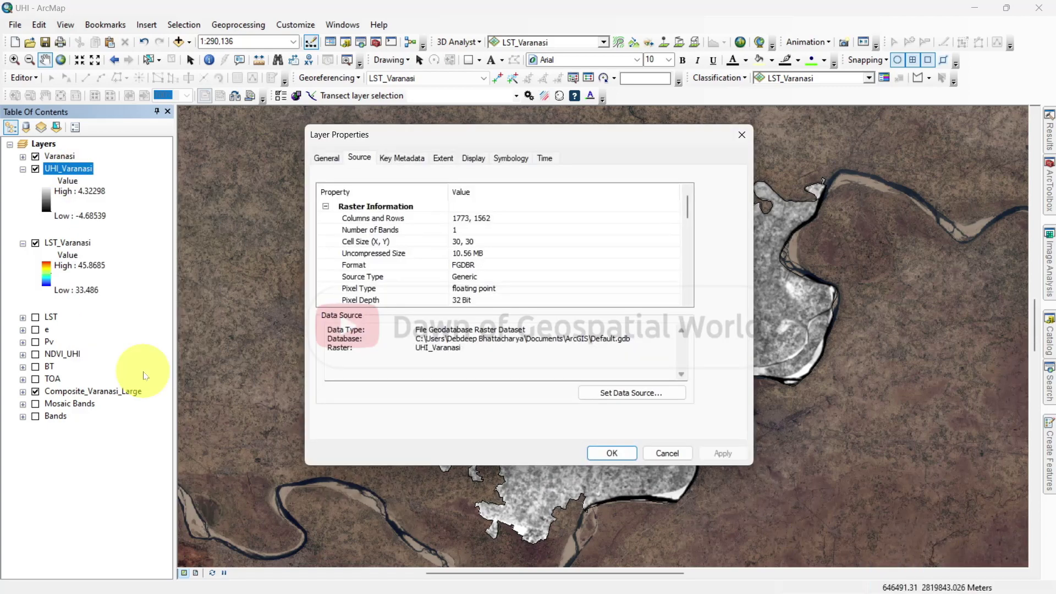
Apply the inverted yellow-red-magenta-blue colour ramp to UHI_Varanasi's symbology.
click(511, 158)
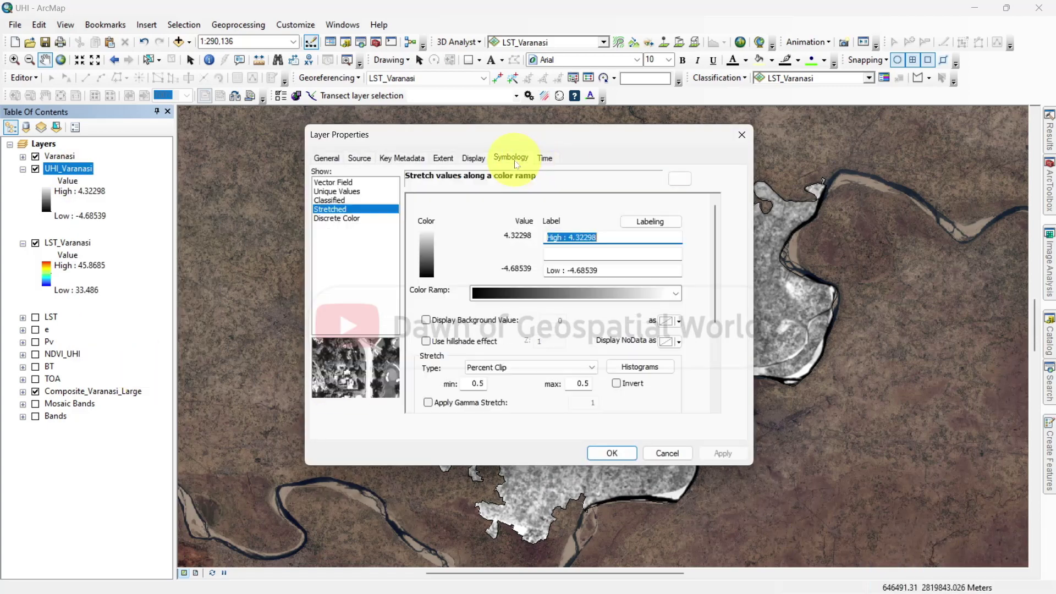
click(675, 290)
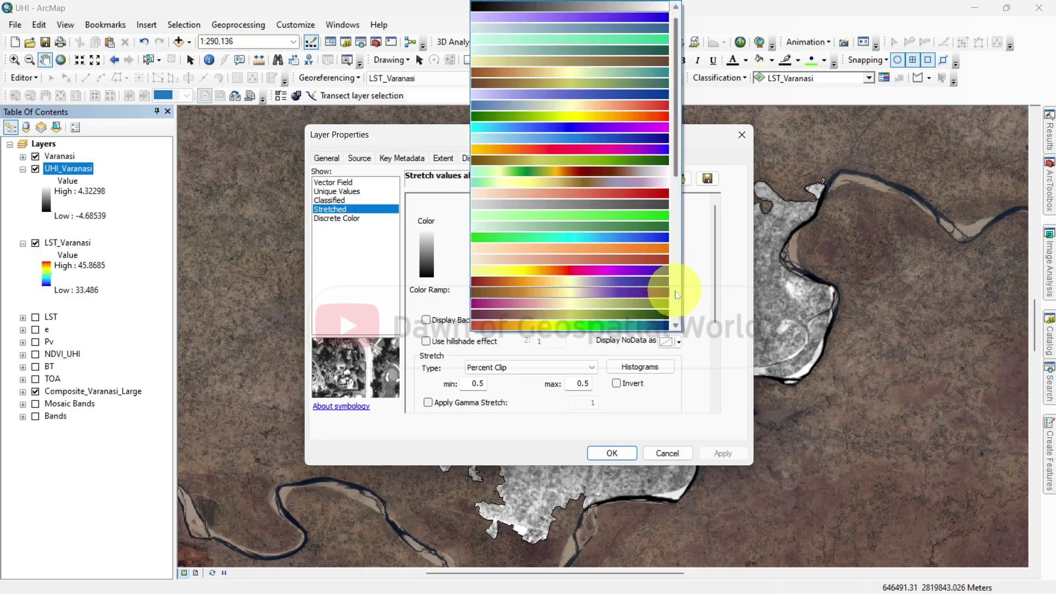
click(659, 269)
click(616, 385)
click(611, 453)
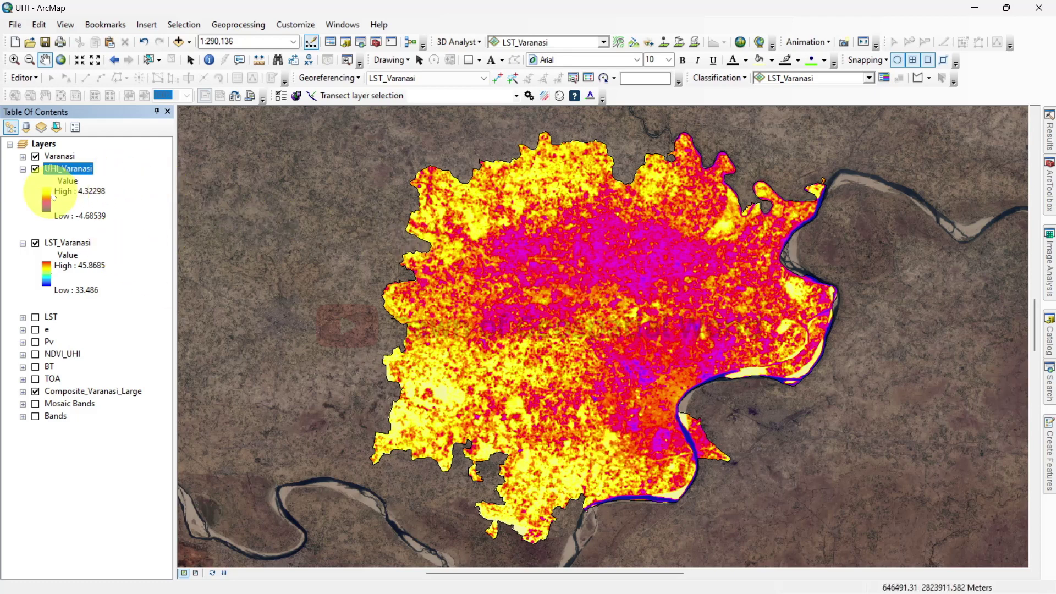
Review UHI_Varanasi's source information in Layer Properties.
click(1049, 334)
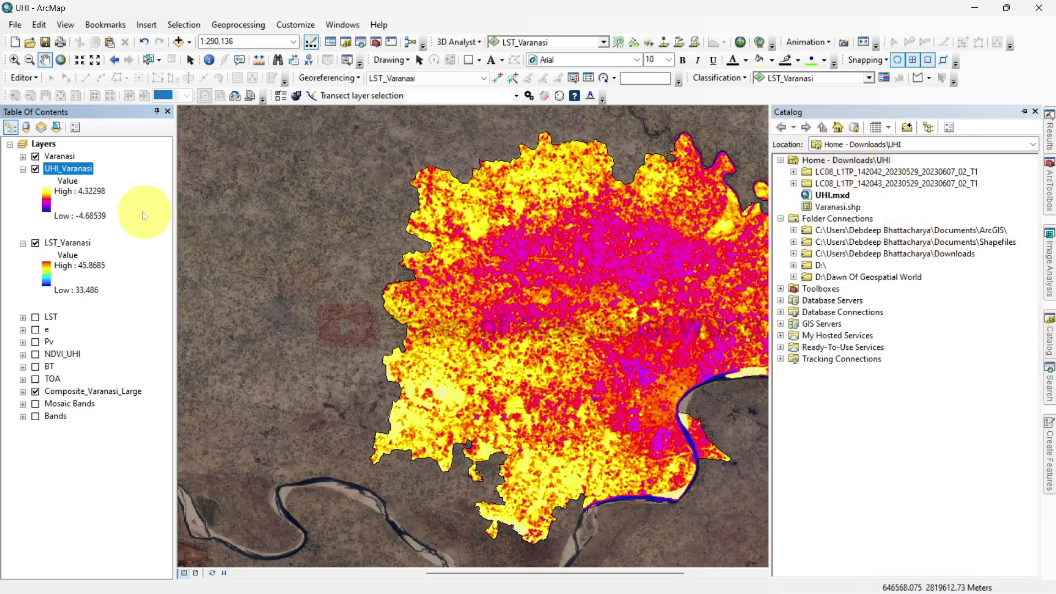
click(83, 181)
right_click(77, 175)
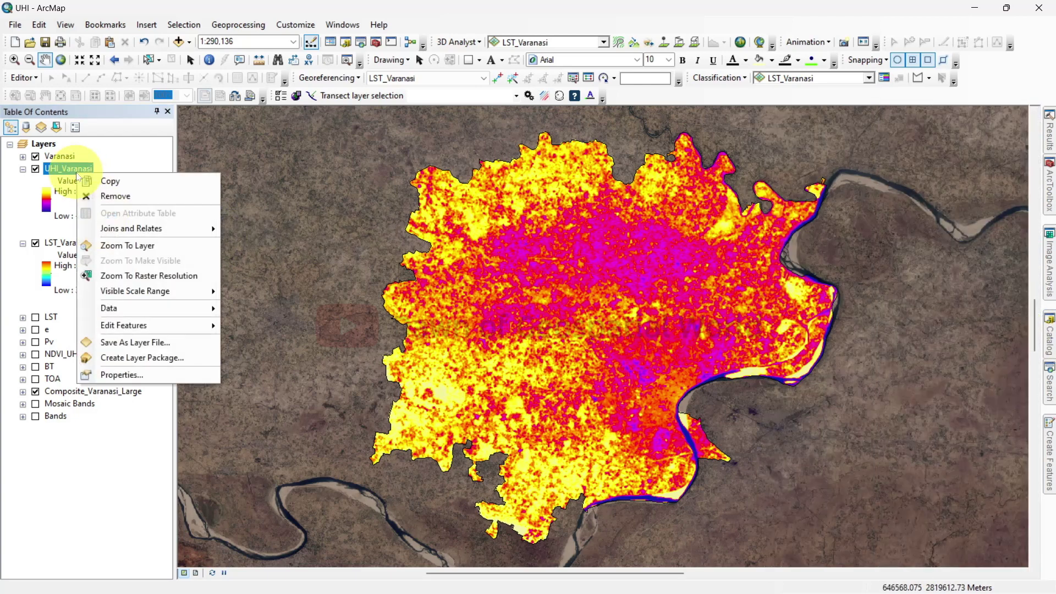
click(149, 372)
click(359, 158)
scroll(684, 220, down, 8)
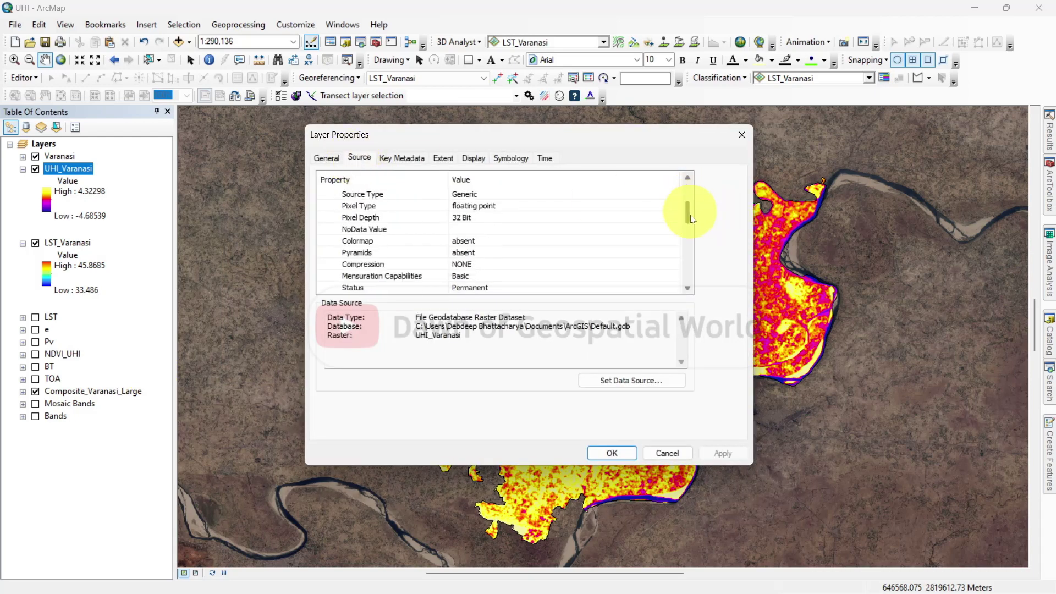
click(612, 453)
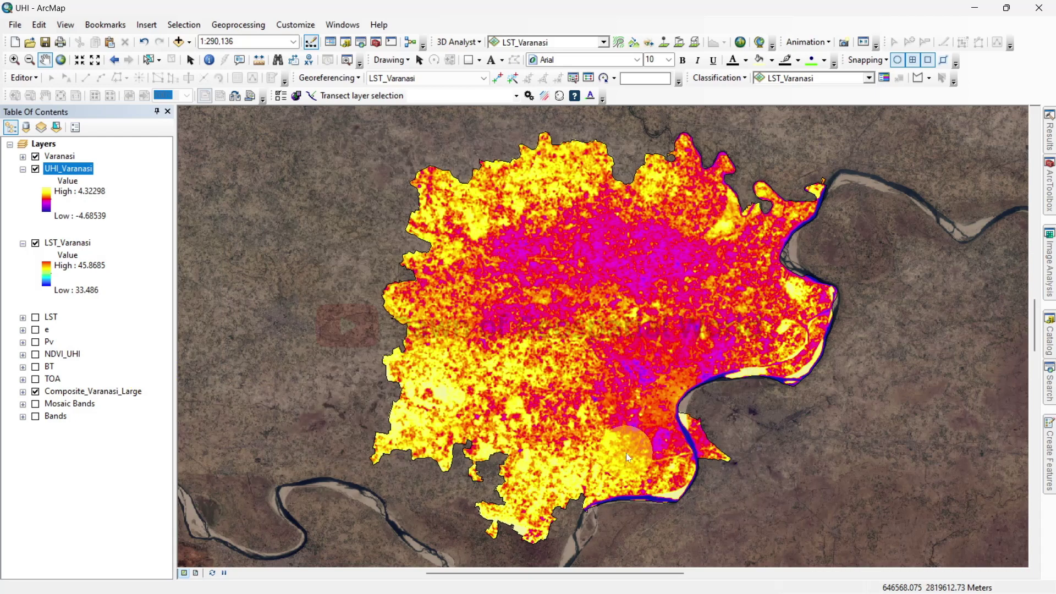
Start a new shapefile named Profile in the UHI folder and set its geometry type.
mouse_move(1049, 333)
right_click(858, 160)
mouse_move(889, 240)
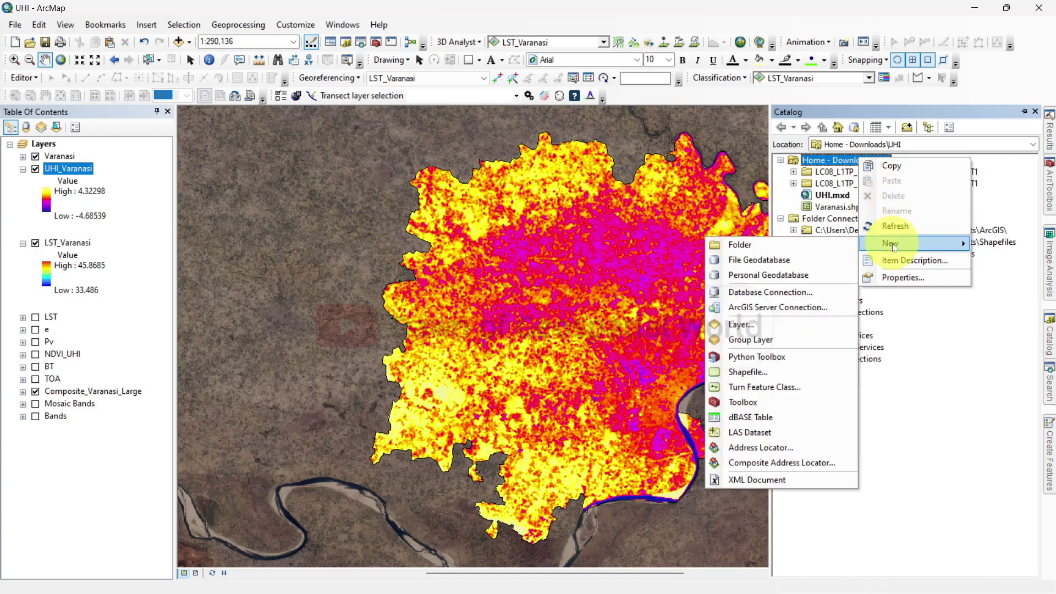
click(787, 370)
text(Profil)
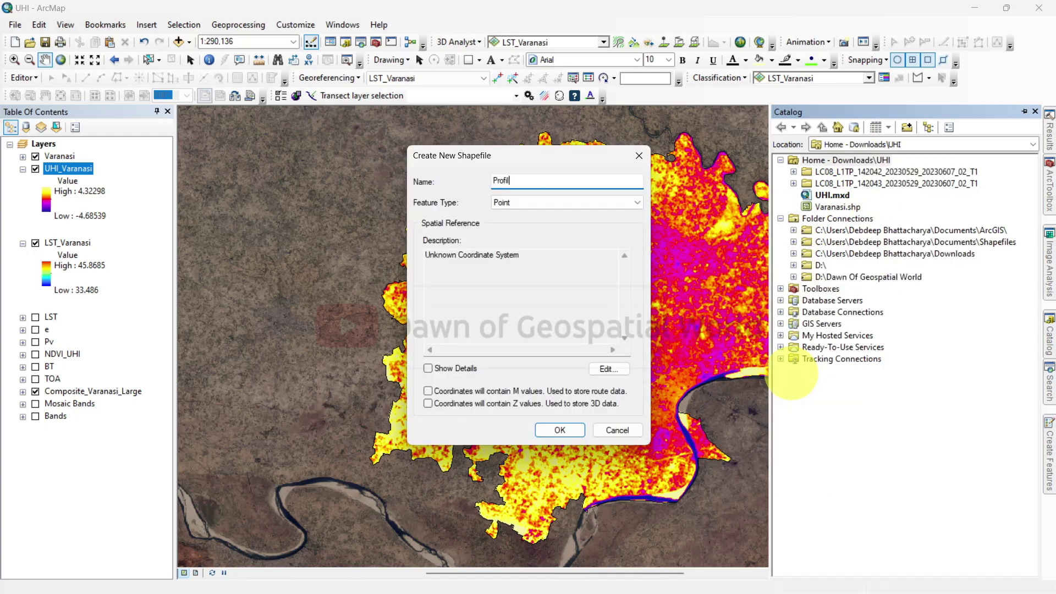
text(e)
click(625, 202)
click(616, 229)
Assign a WGS 1984 UTM Northern Hemisphere zone coordinate system and create the shapefile.
click(608, 368)
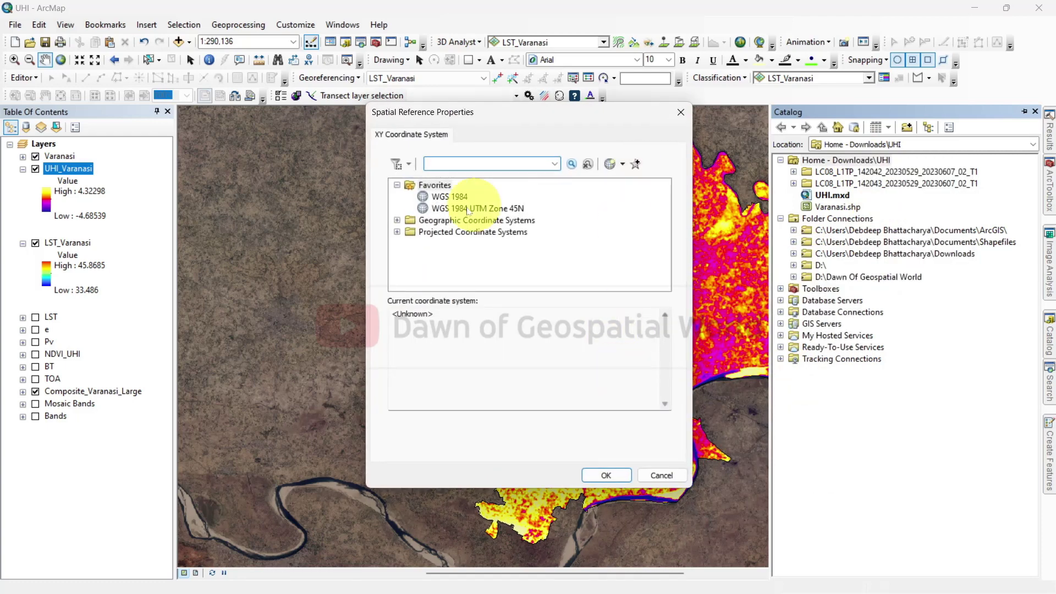
click(397, 232)
scroll(649, 231, down, 5)
click(410, 253)
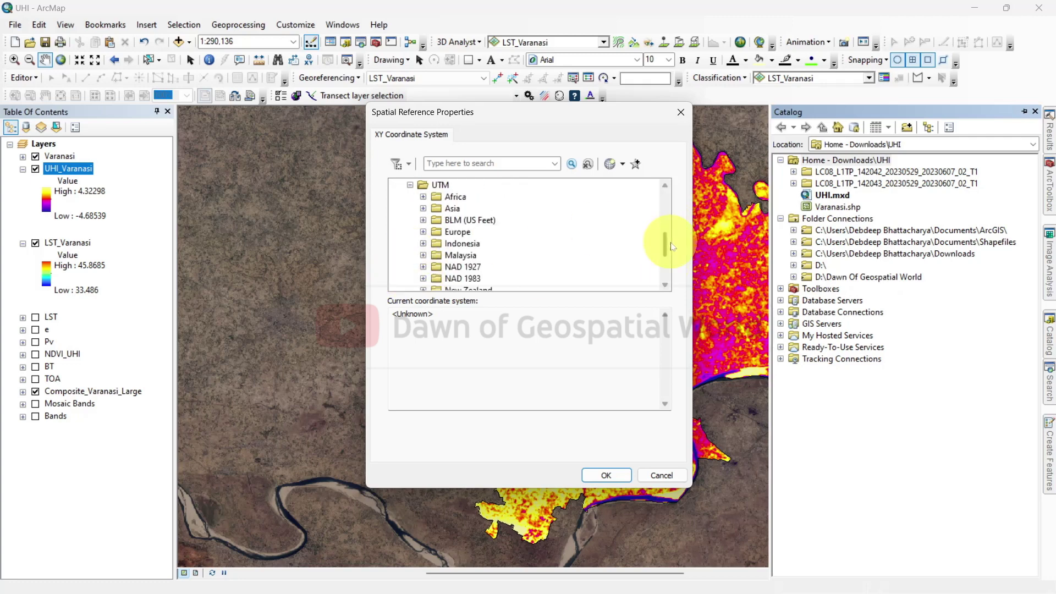
scroll(672, 246, down, 3)
click(423, 255)
click(437, 267)
drag(672, 231, 669, 263)
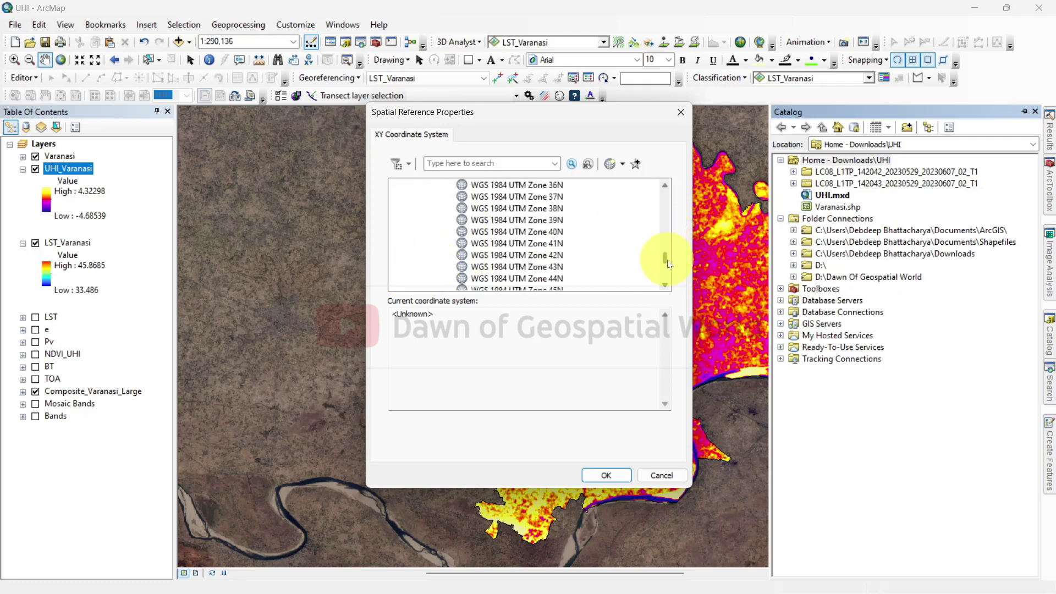
click(542, 269)
click(605, 477)
click(559, 432)
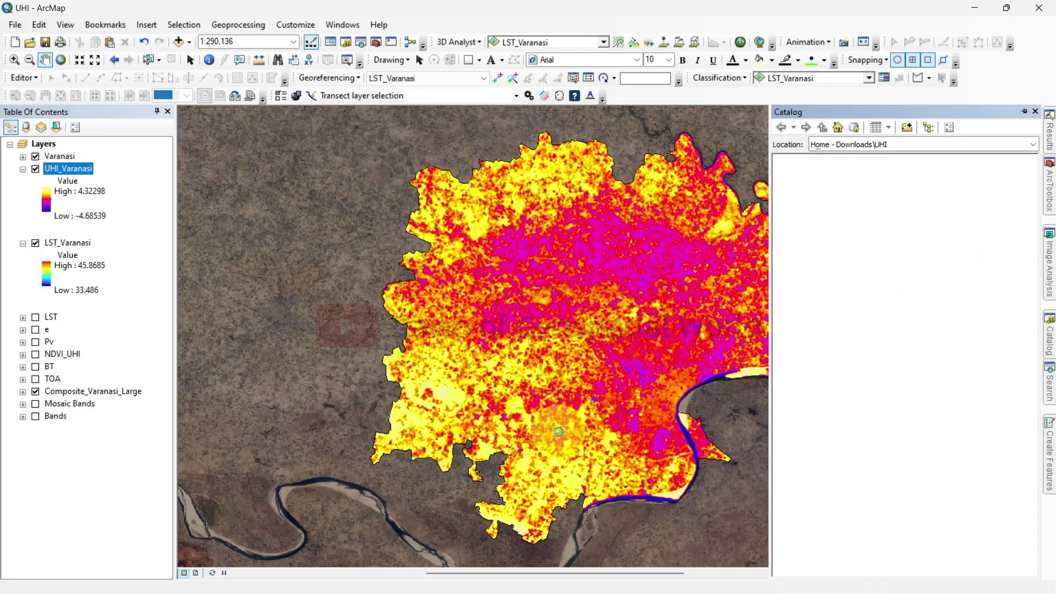
Start editing the Profile layer and choose its line template in Create Features.
right_click(55, 156)
mouse_move(120, 329)
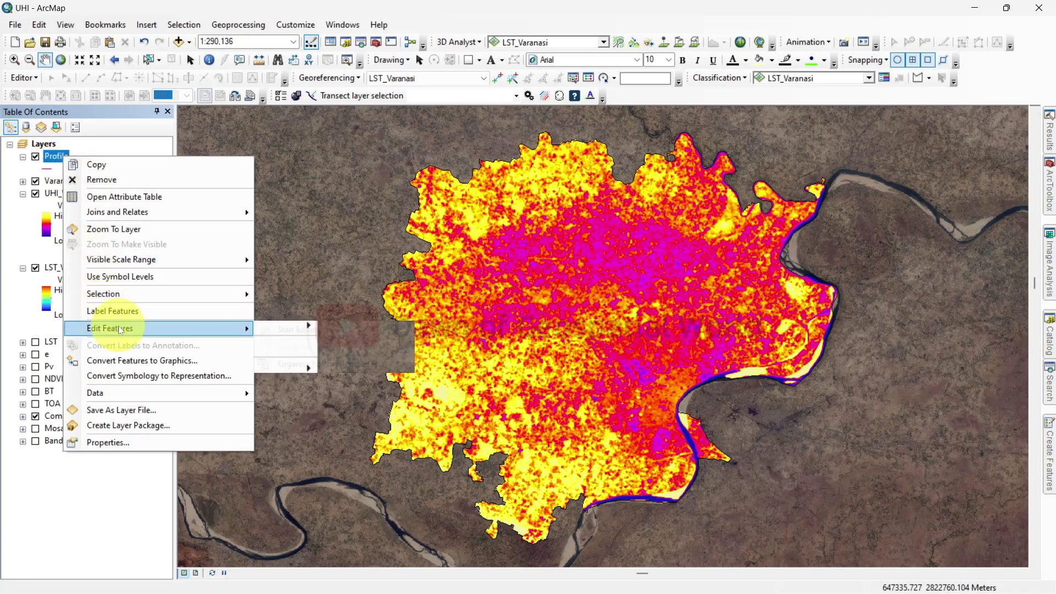
click(280, 329)
click(601, 384)
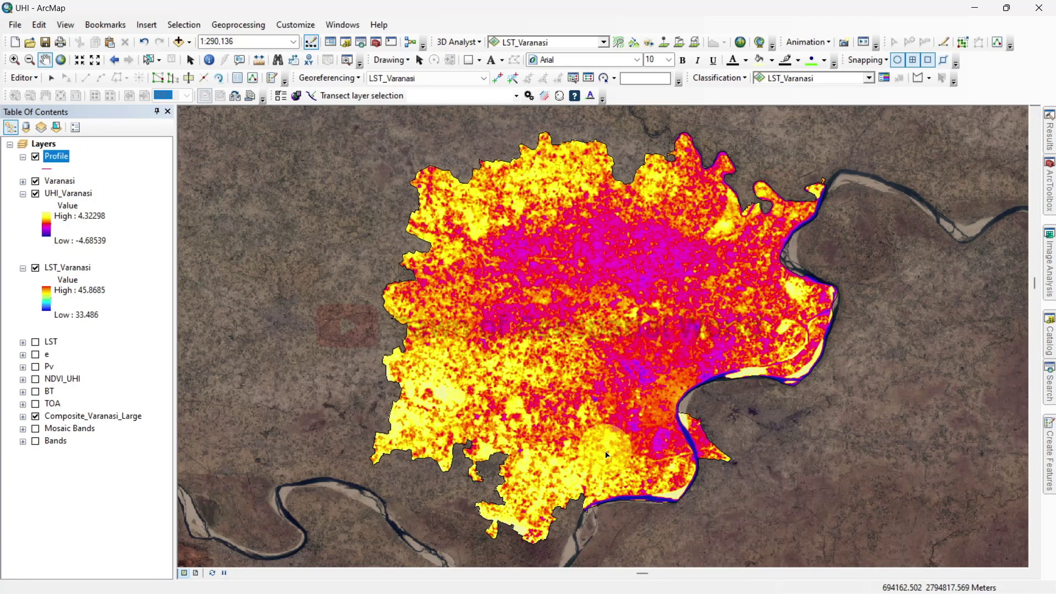
click(1048, 451)
click(880, 157)
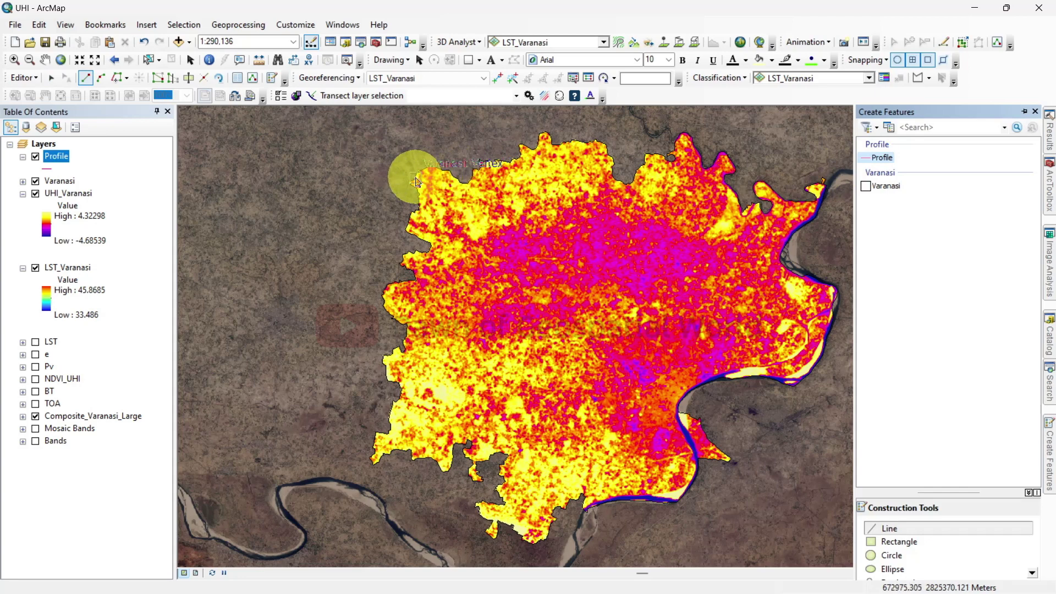
Draw the Profile line from Varanasi's northwest edge to the southeast riverbank.
click(430, 165)
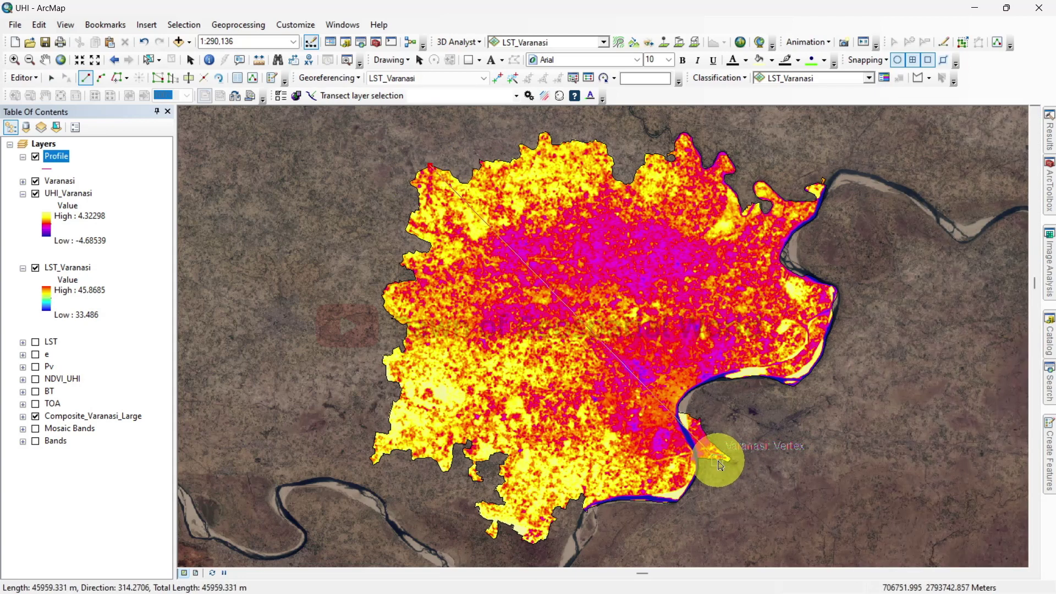
click(717, 461)
right_click(716, 459)
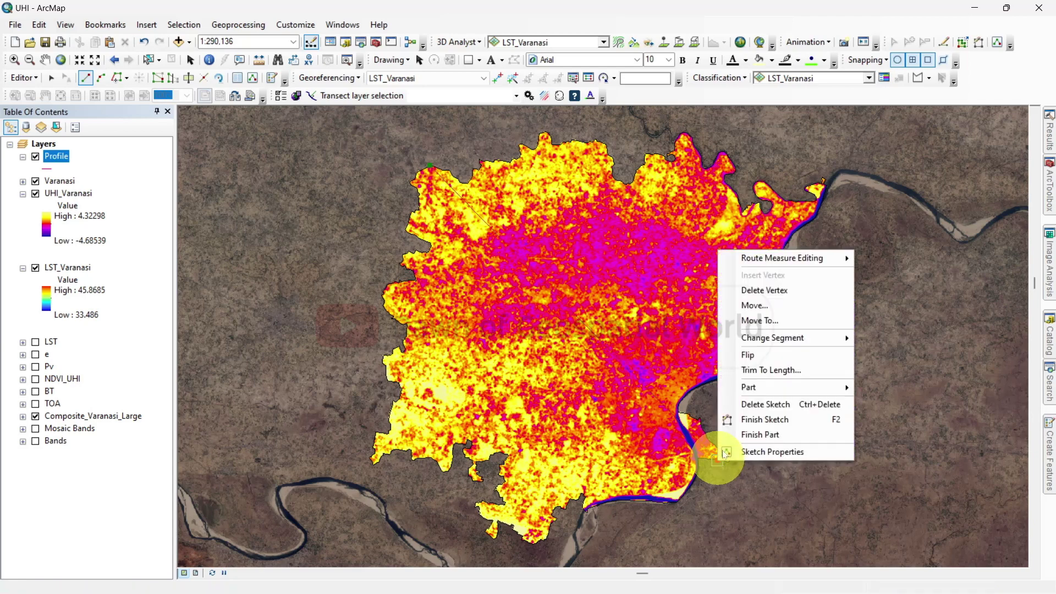
click(756, 424)
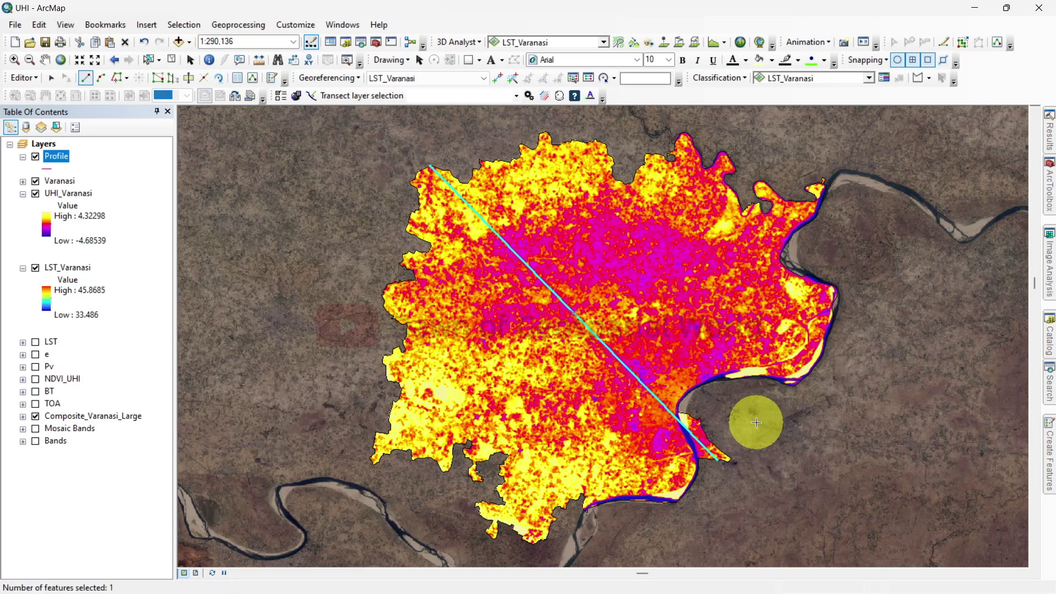
click(51, 77)
click(144, 266)
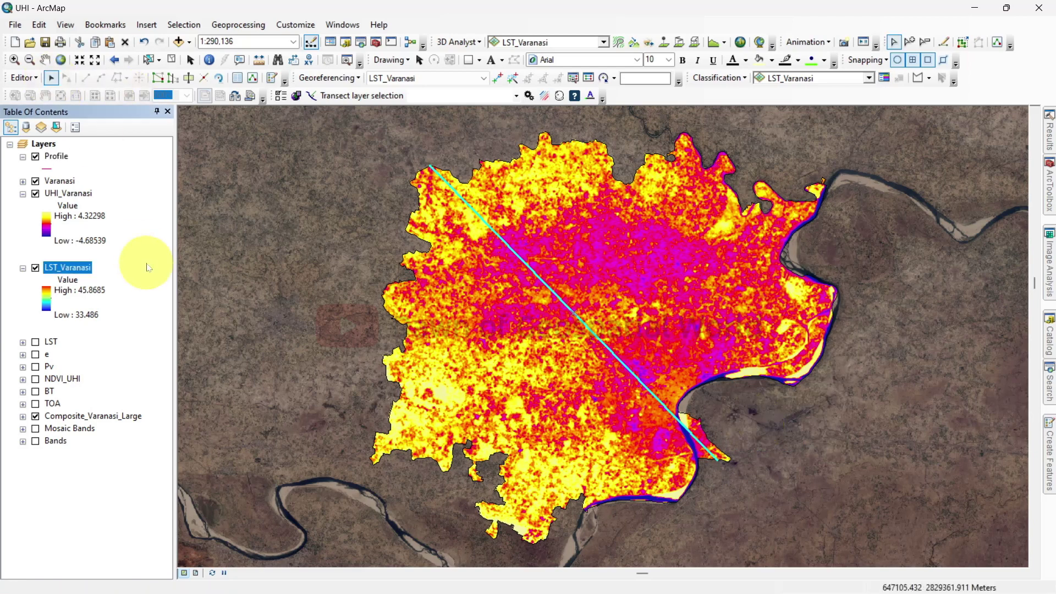
click(259, 296)
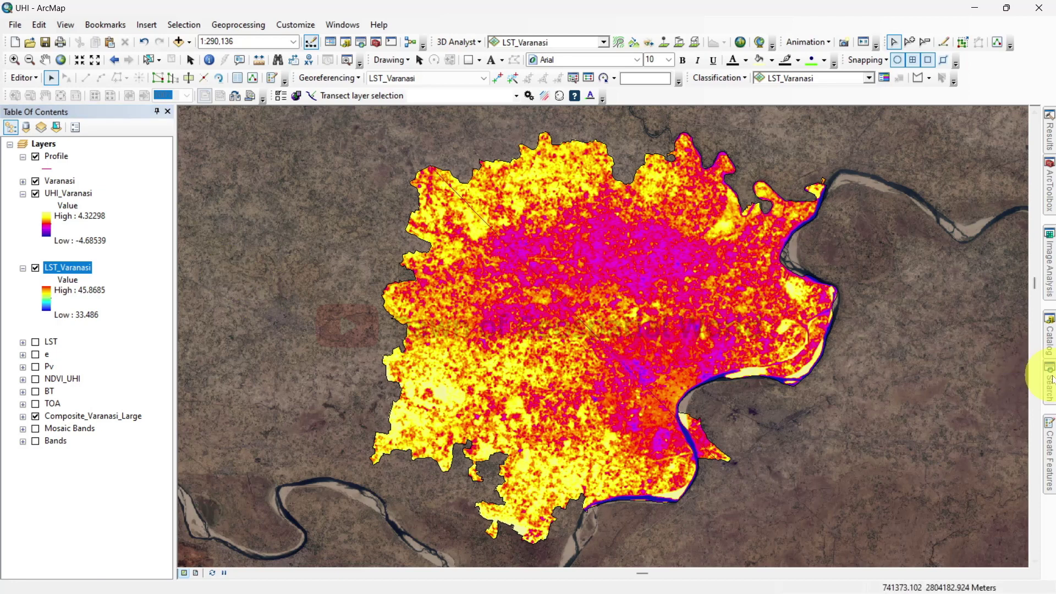
Search for 'stack profile' and launch the Stack Profile tool.
click(1049, 380)
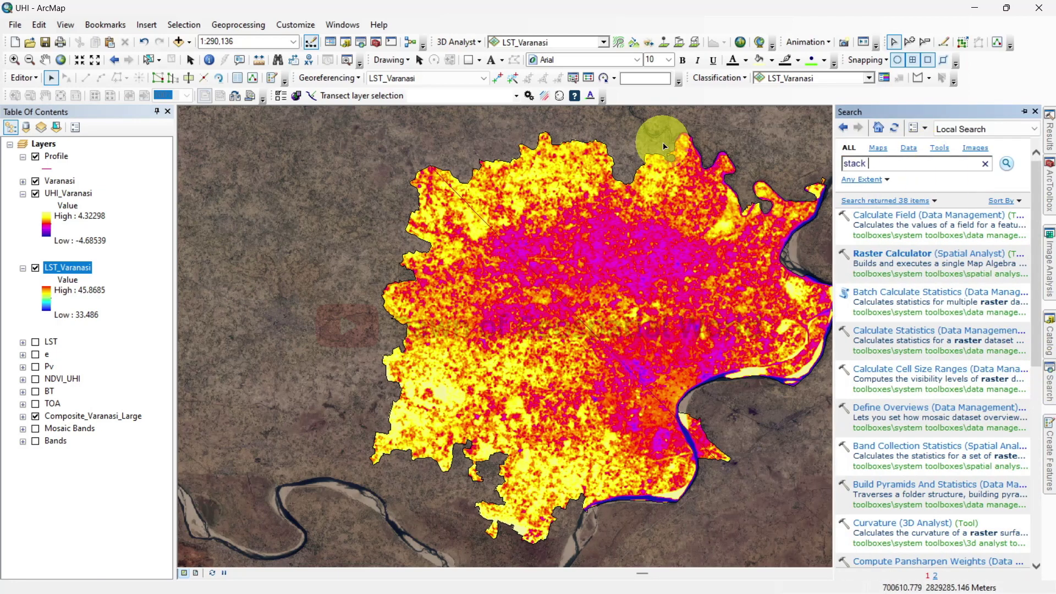
text(stack profile)
key(Return)
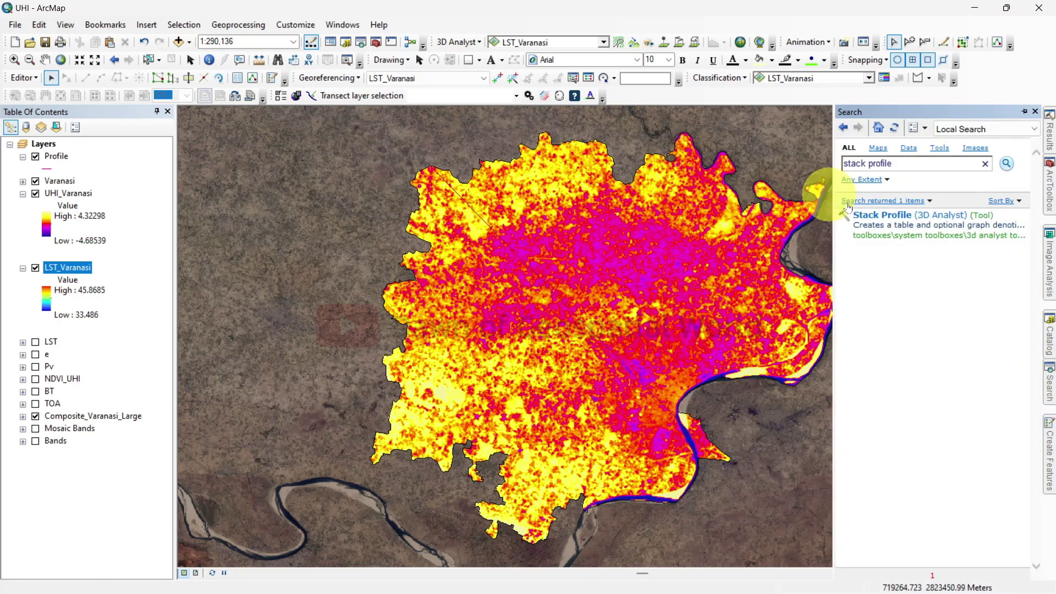
click(889, 215)
Run Stack Profile on line Profile over UHI_Varanasi, outputting table Profile and graph Temp_Profile.
click(593, 132)
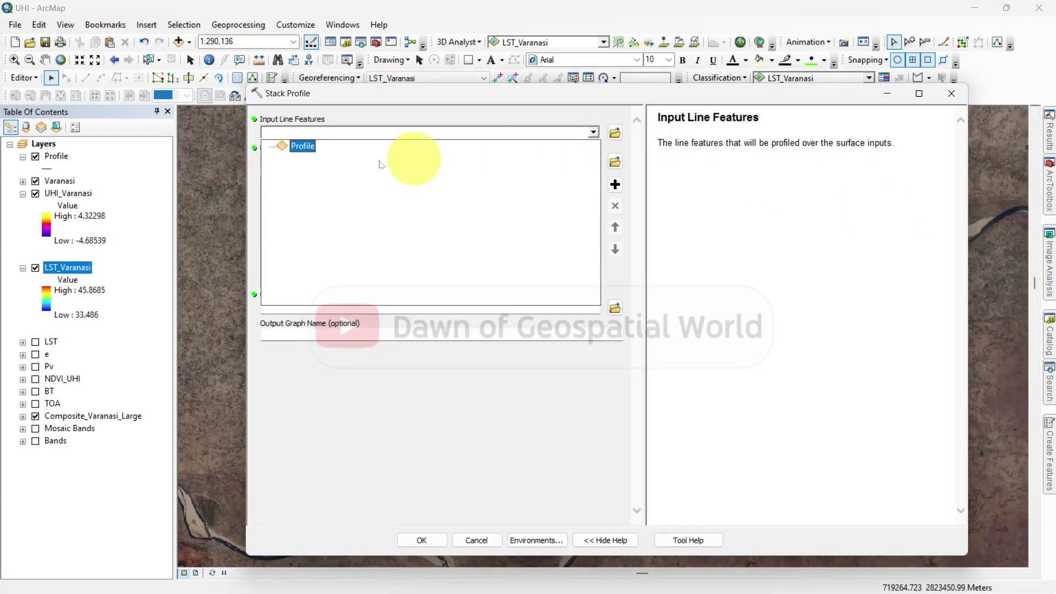
click(297, 146)
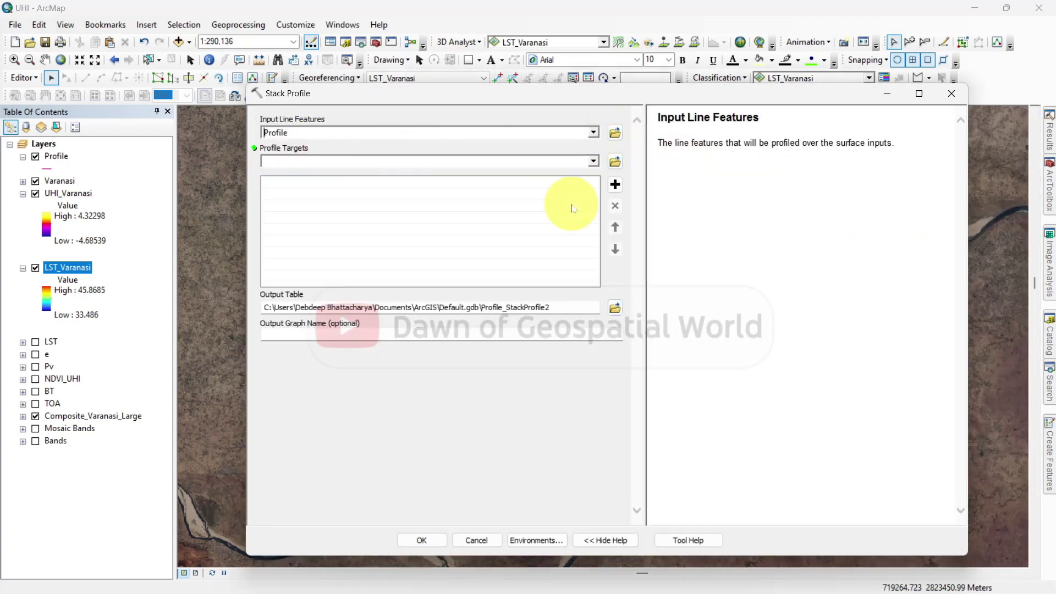
click(593, 162)
scroll(594, 178, up, 4)
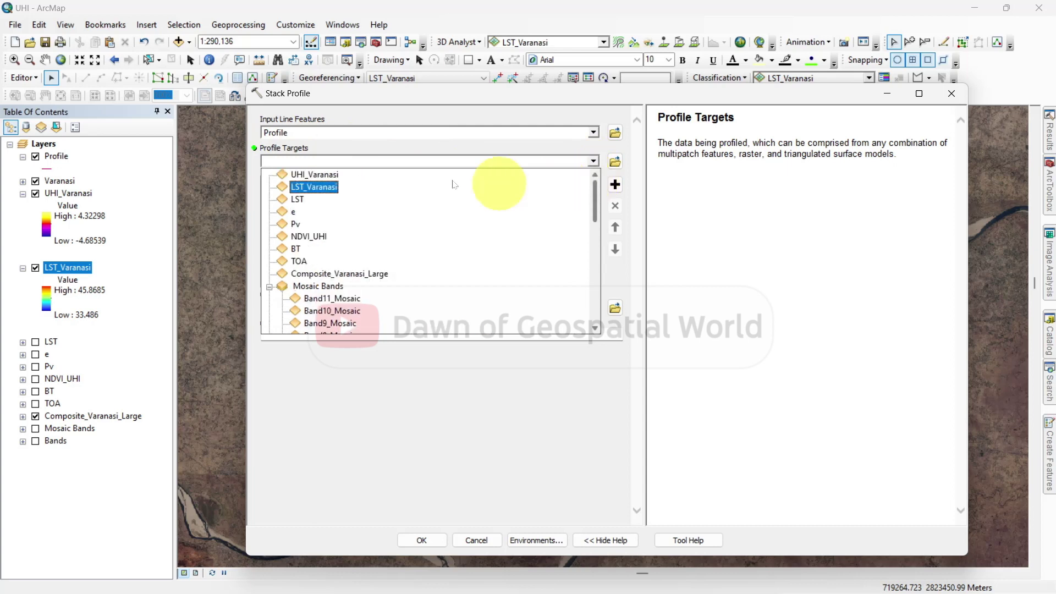
click(323, 175)
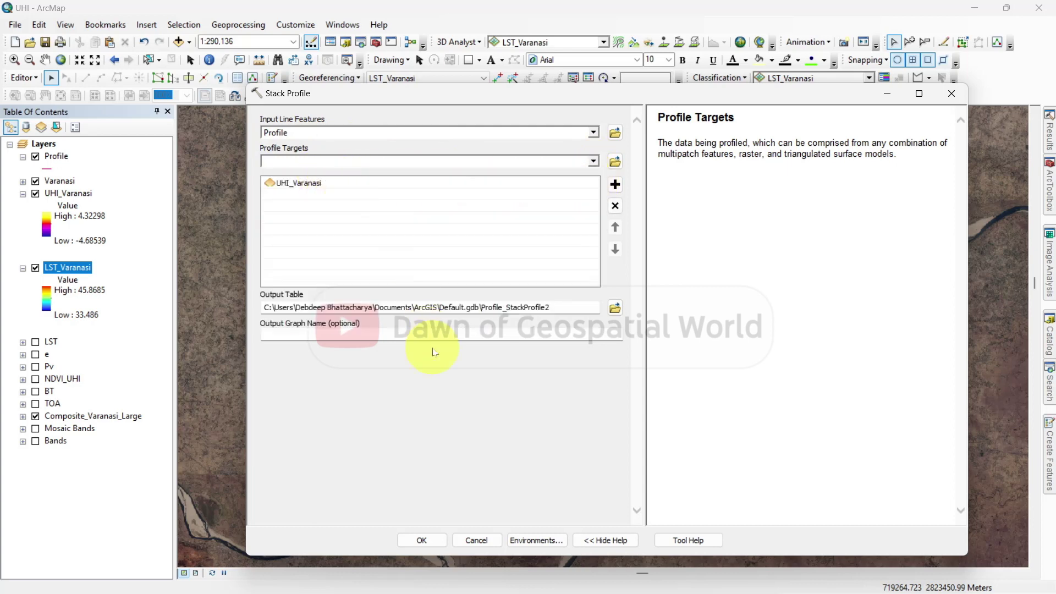
click(556, 306)
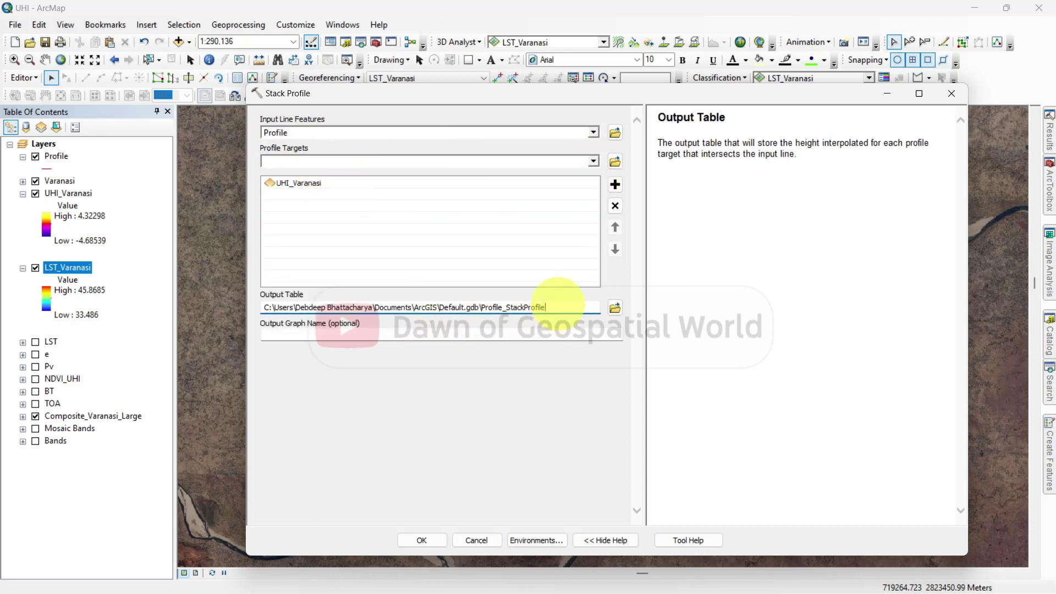
click(494, 375)
click(558, 323)
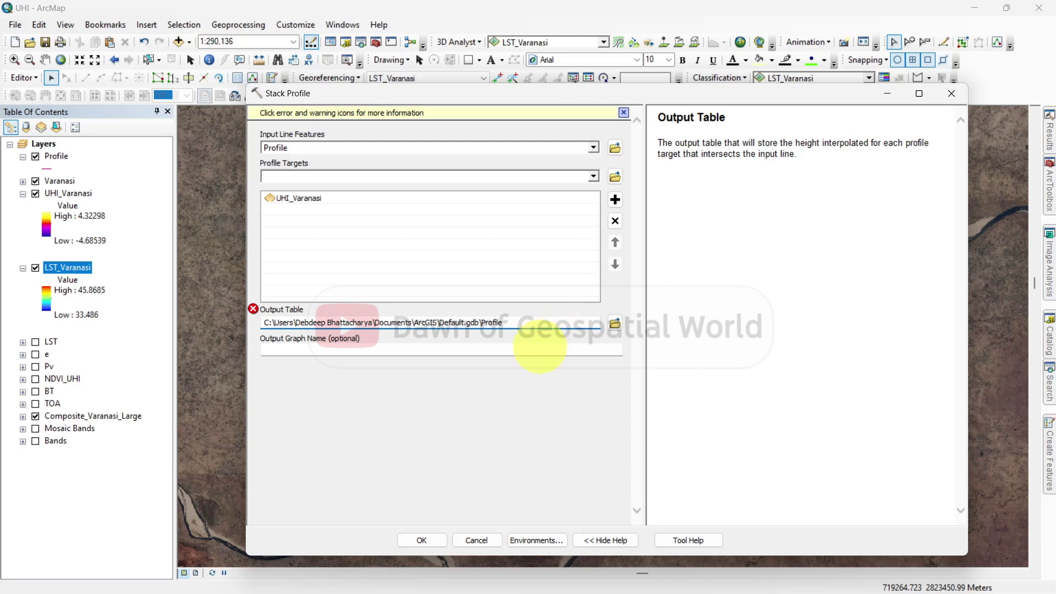
click(540, 349)
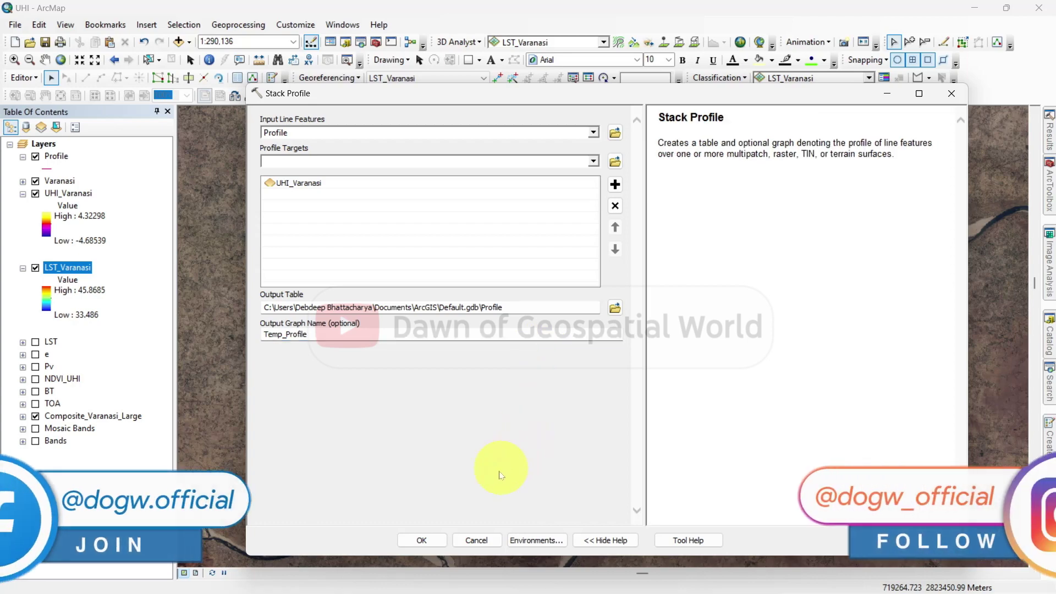
click(424, 541)
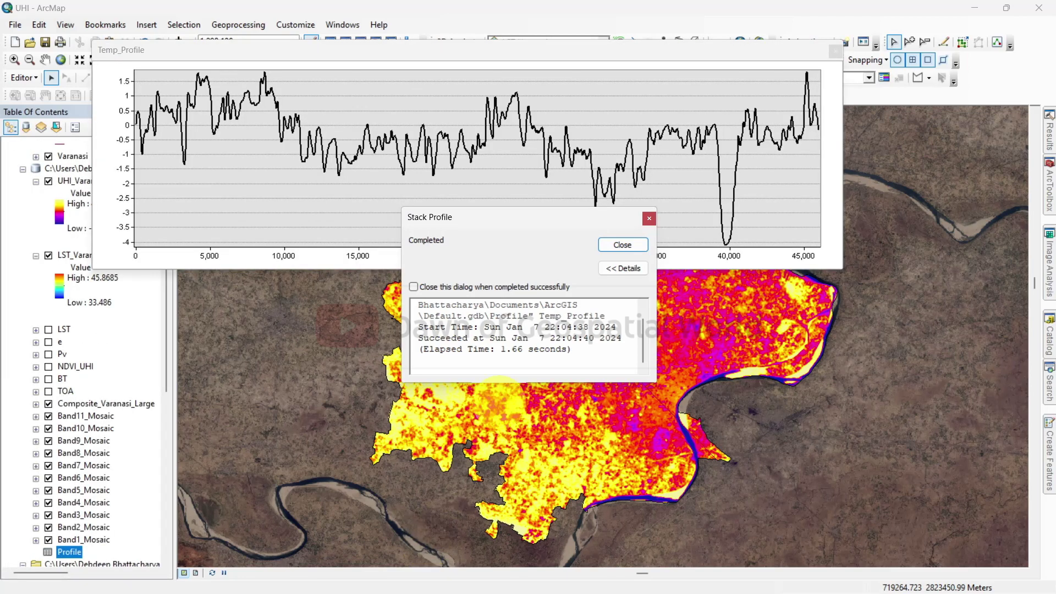
Close the completion message, then move the Temp_Profile graph window lower and make it narrower and shorter.
click(624, 246)
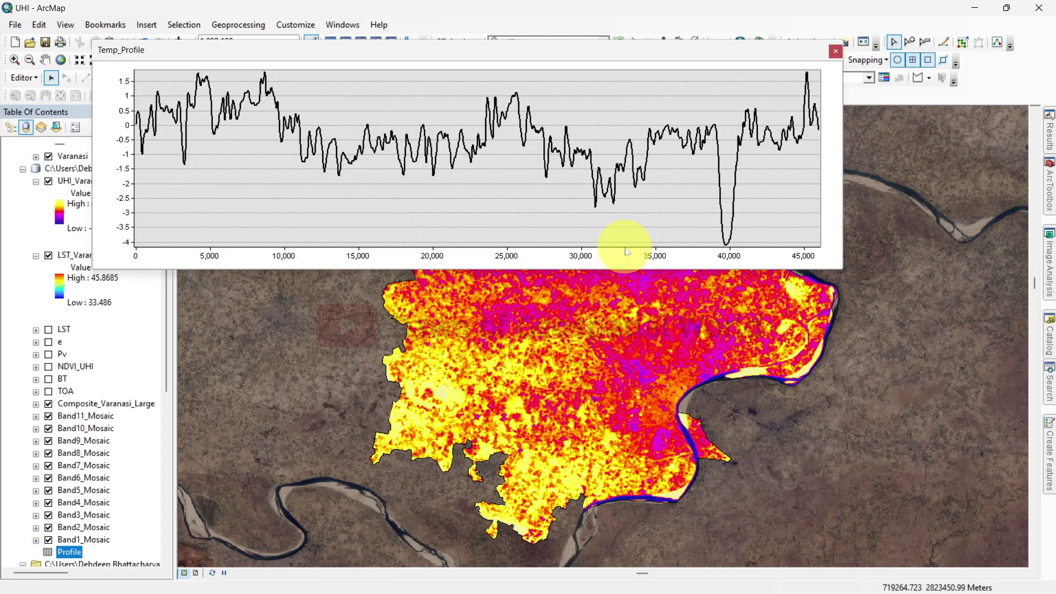
drag(549, 55, 591, 328)
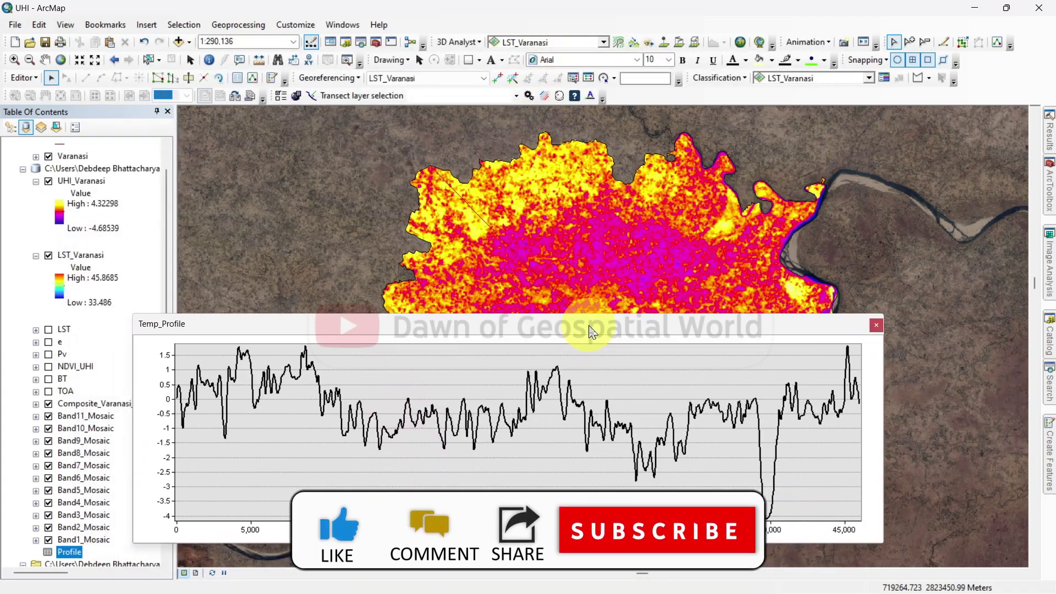
scroll(558, 270, up, 1)
scroll(559, 269, up, 2)
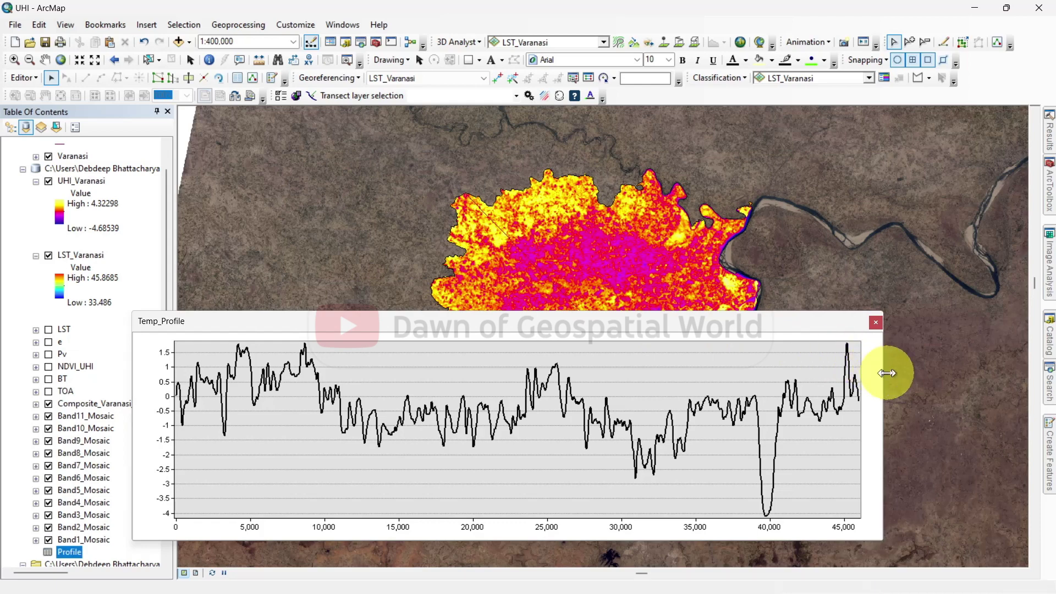
drag(886, 373, 578, 374)
drag(355, 541, 340, 435)
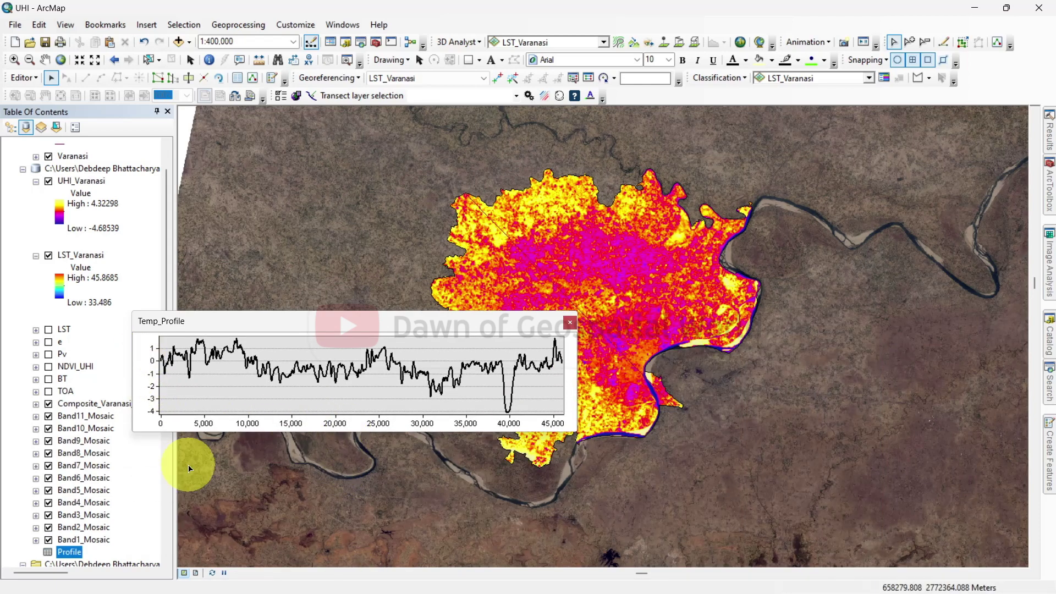